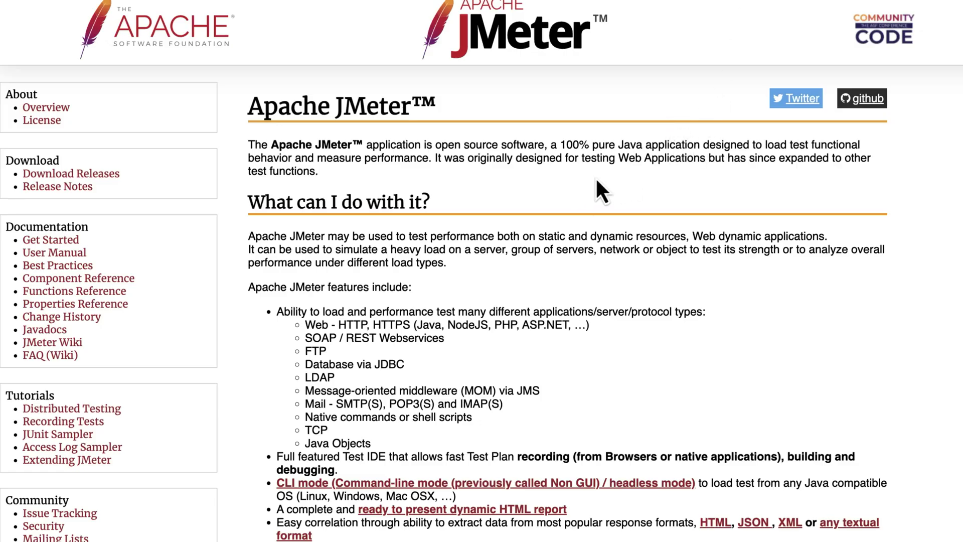
# Look over the Apache JMeter feature overview and the Artillery load testing platform home page.
pyautogui.scroll(-3, 596, 174)
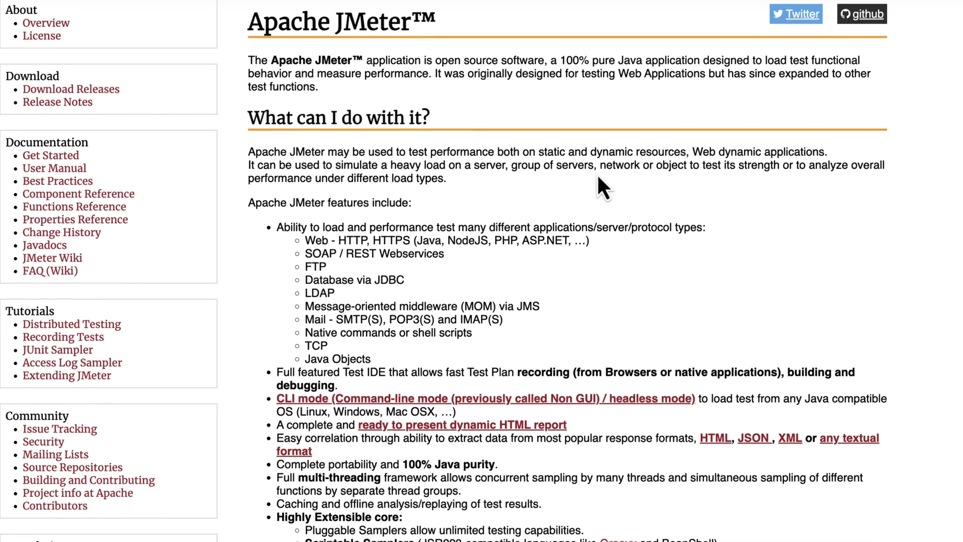
pyautogui.scroll(-1, 598, 176)
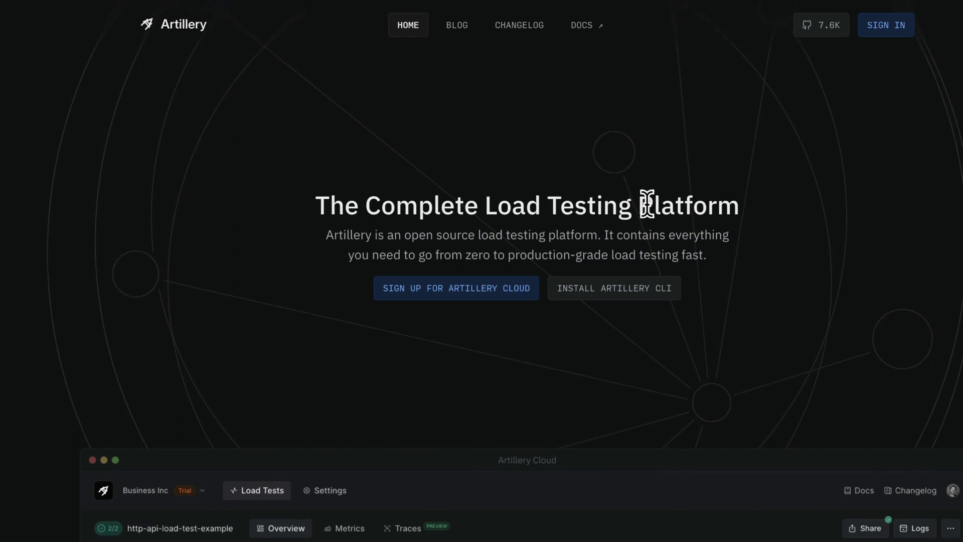
pyautogui.scroll(-4, 647, 206)
pyautogui.scroll(-3, 648, 207)
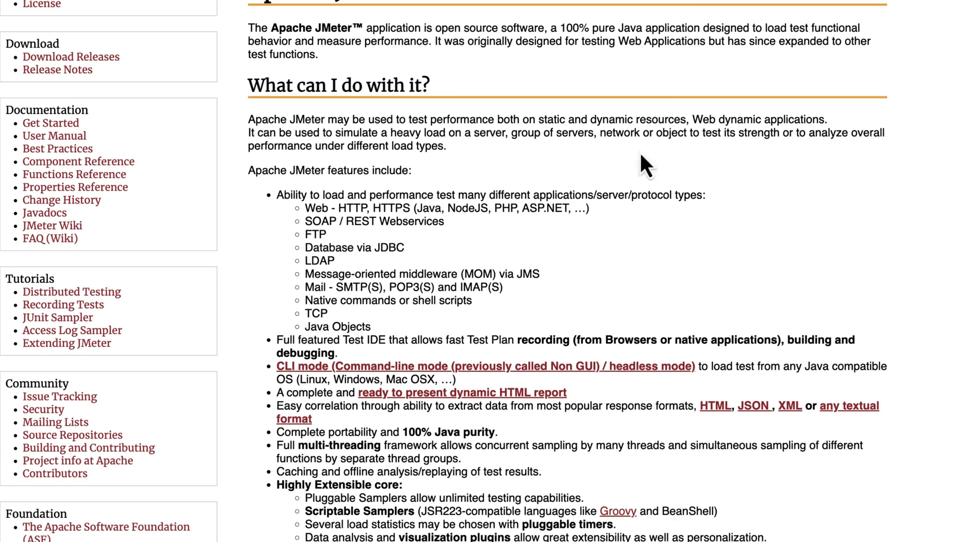
pyautogui.scroll(3, 619, 274)
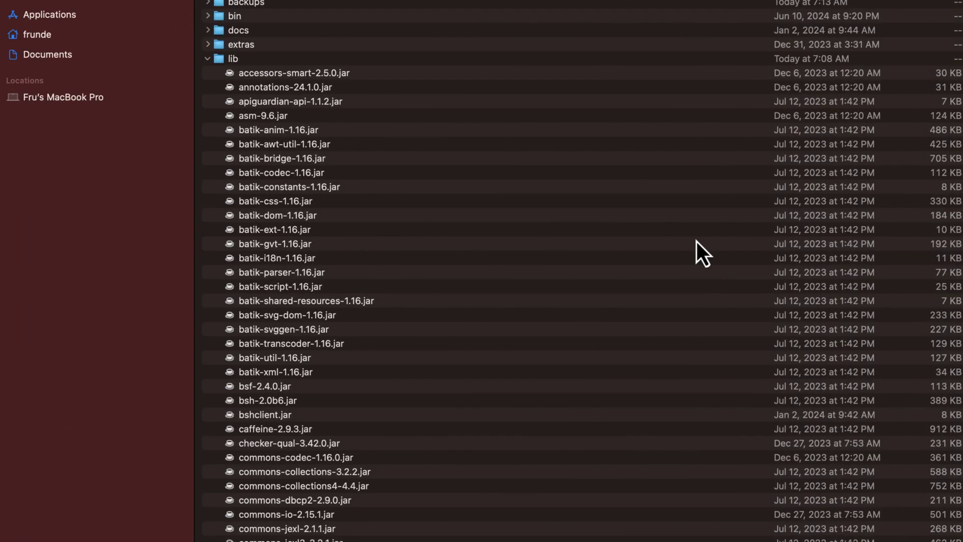
# Examine the contents of JMeter's bin and lib folders, and highlight the version number in the snowflake-jdbc/3.9.2 download page heading.
pyautogui.scroll(-1, 369, 151)
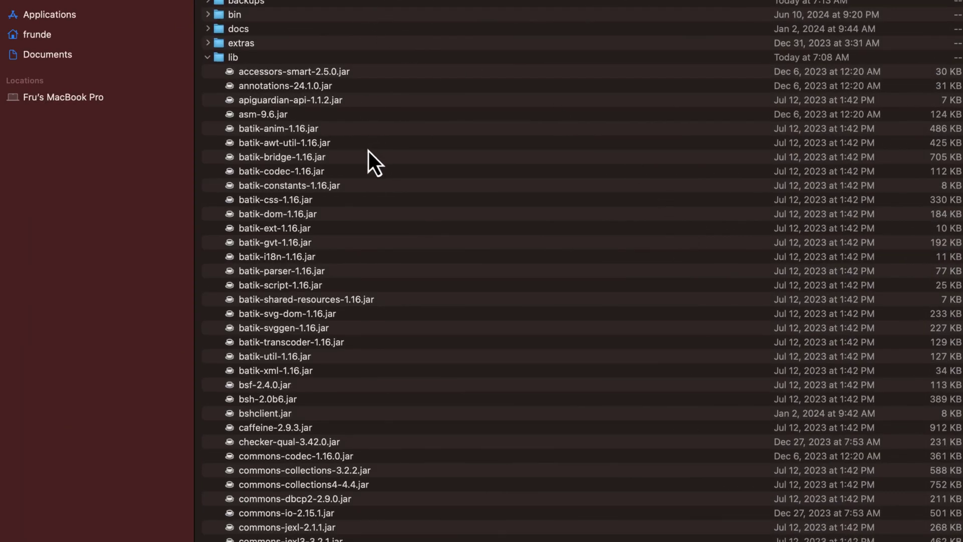
pyautogui.click(208, 61)
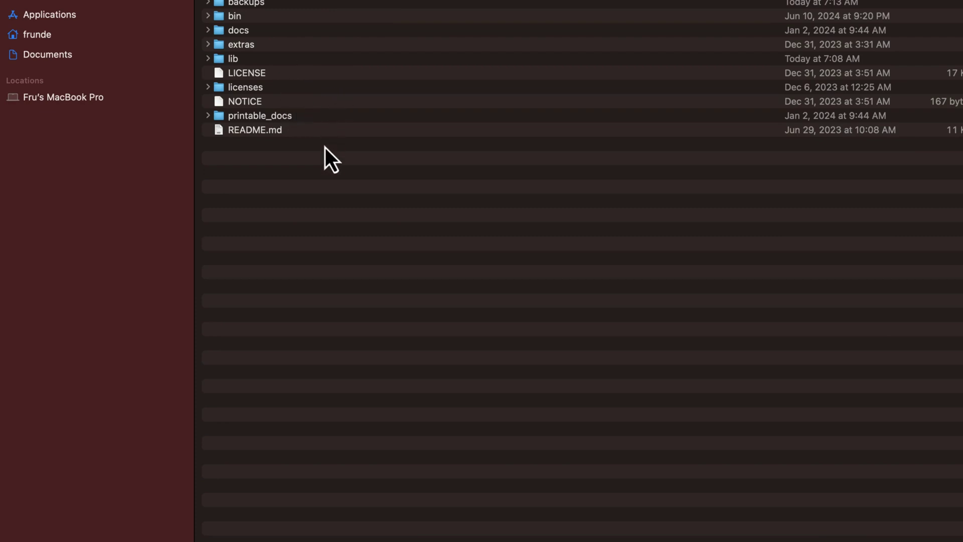
pyautogui.click(207, 16)
pyautogui.scroll(-2, 291, 134)
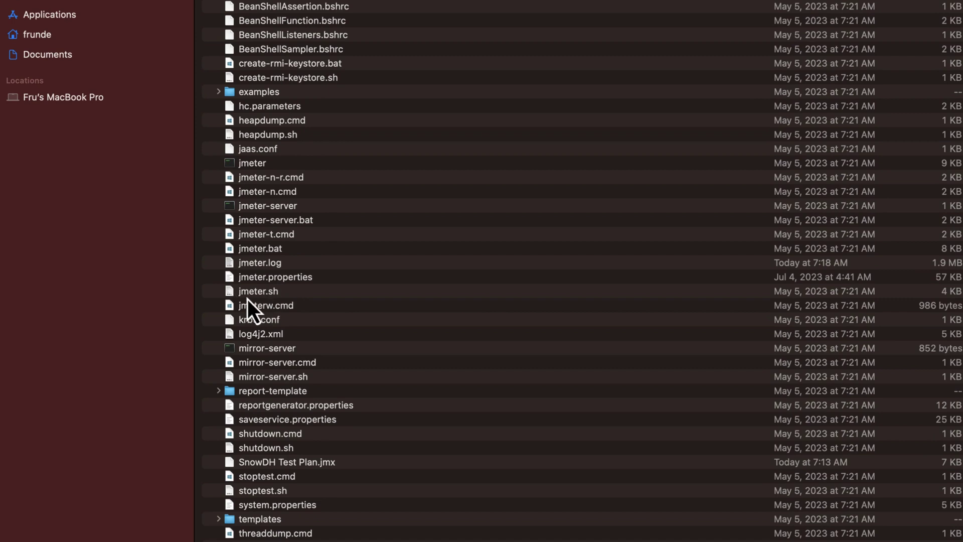
pyautogui.scroll(3, 332, 225)
pyautogui.click(207, 16)
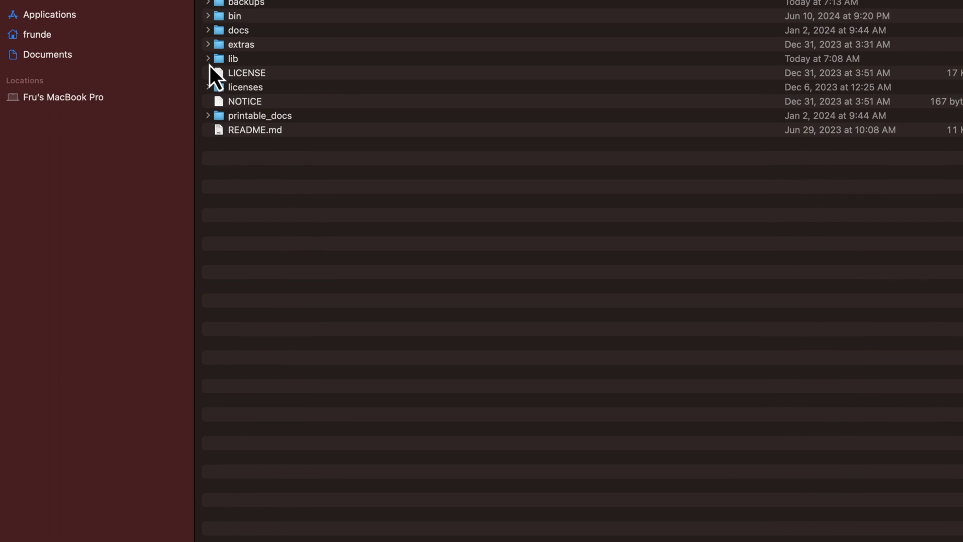
pyautogui.click(207, 59)
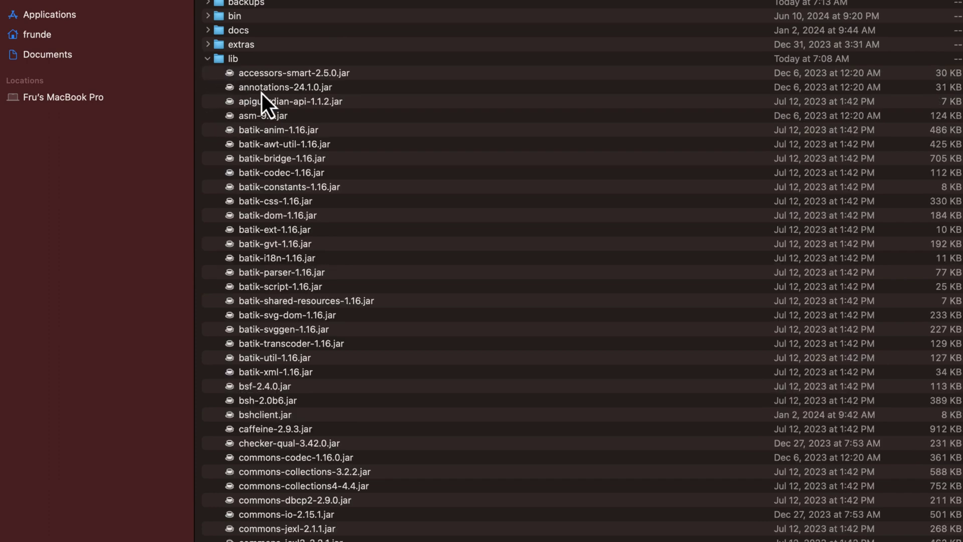
pyautogui.scroll(-10, 262, 93)
pyautogui.scroll(-5, 283, 75)
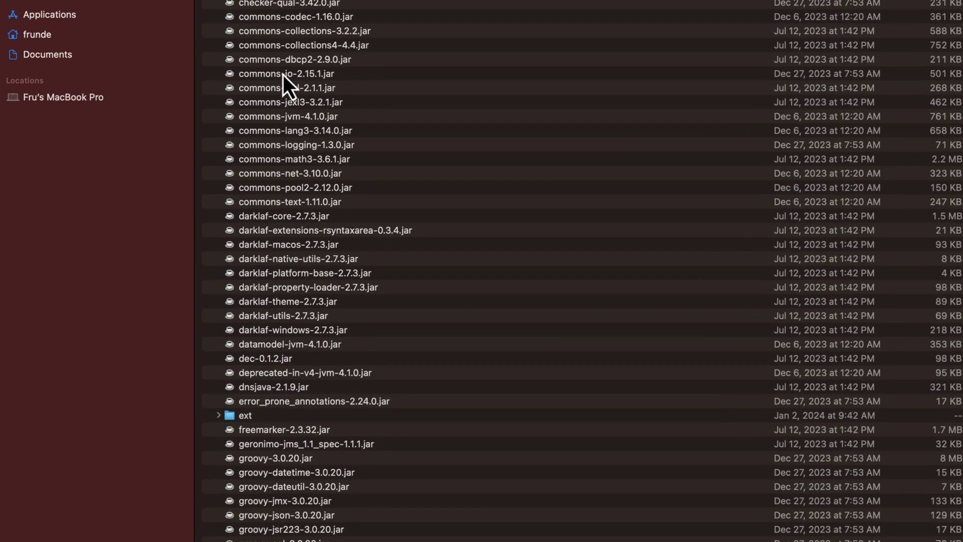
pyautogui.scroll(15, 294, 164)
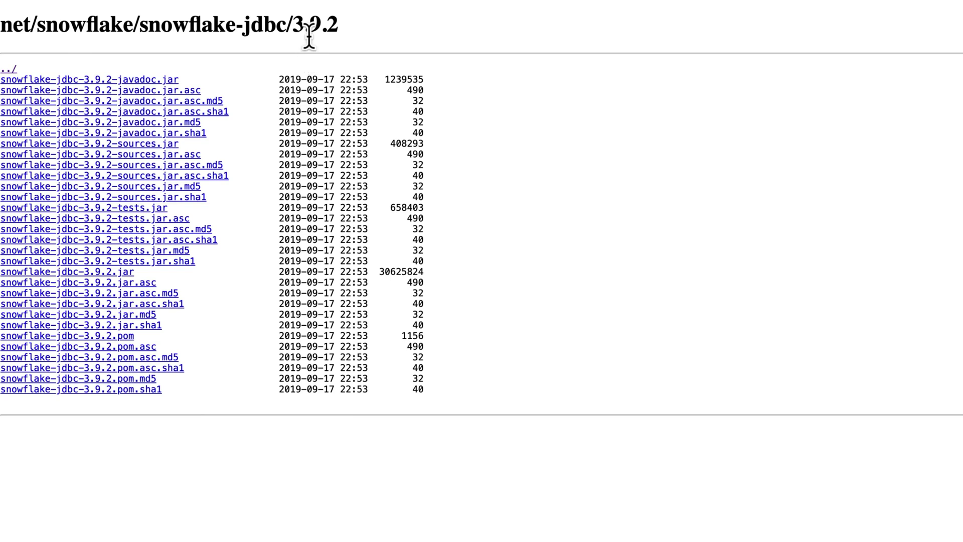
pyautogui.moveTo(294, 31); pyautogui.dragTo(363, 34)
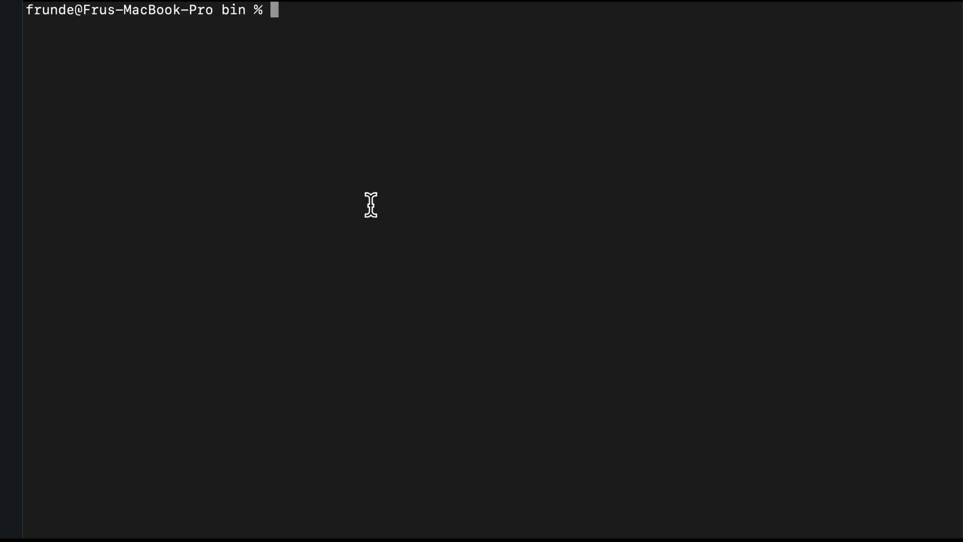
# Clear the terminal in the bin folder, launch JMeter with sh jmeter.sh, and maximize its window.
pyautogui.write('clear')
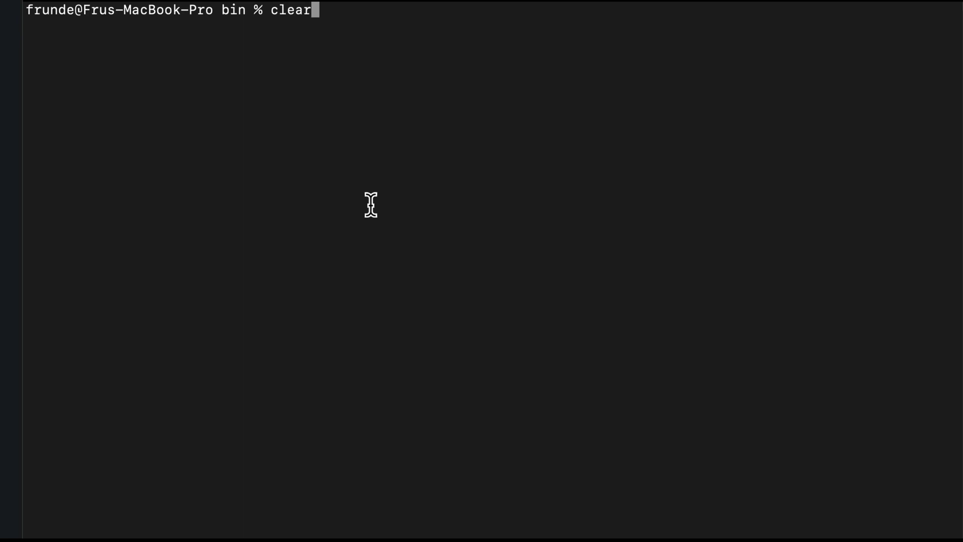
pyautogui.press('Return')
pyautogui.write('sh jmeter.sh')
pyautogui.press('Return')
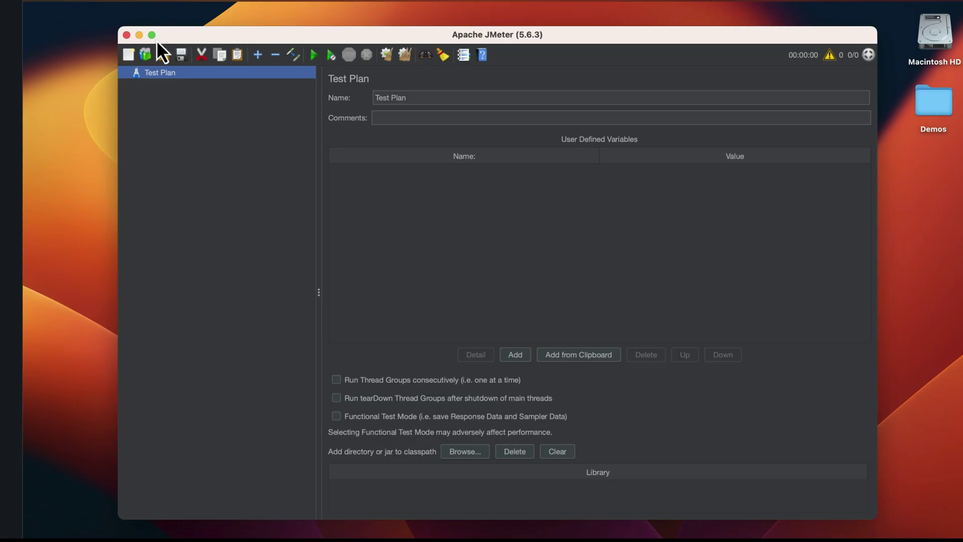
pyautogui.click(152, 35)
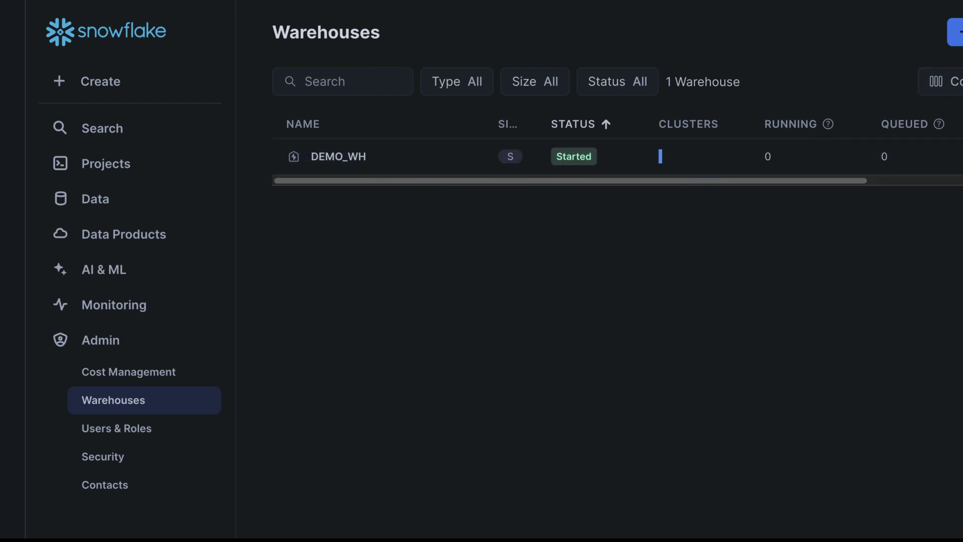
# Open the DEMO_WH warehouse in Snowflake for editing and set its size to X-Small.
pyautogui.click(411, 159)
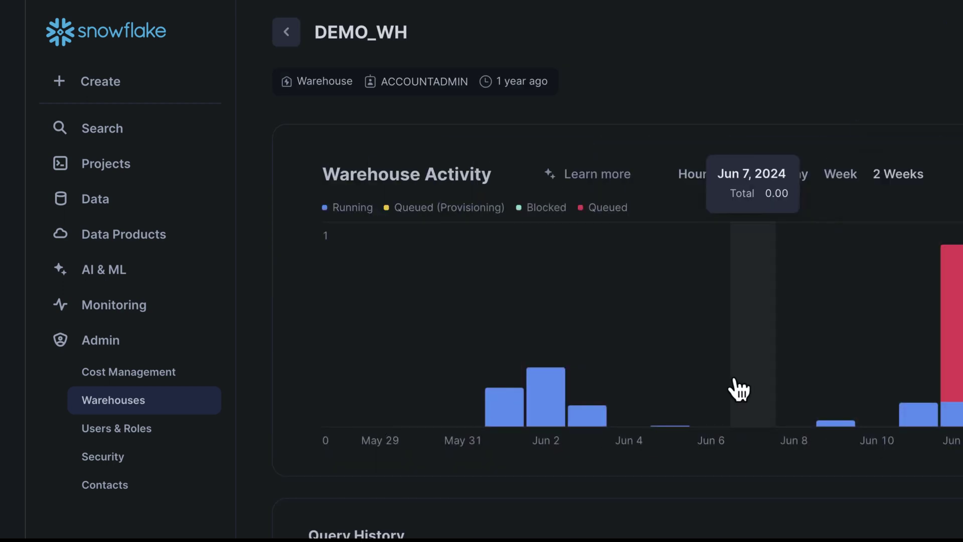
pyautogui.click(961, 33)
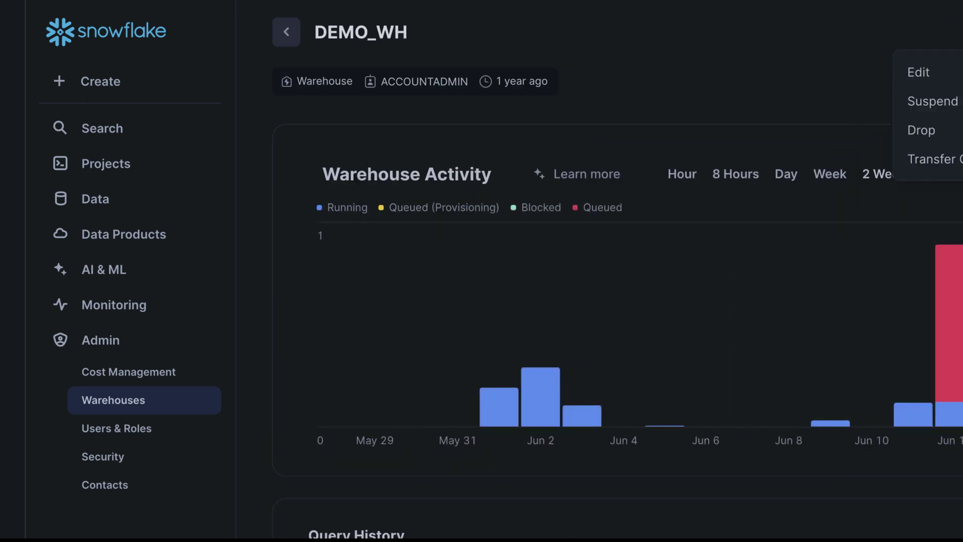
pyautogui.click(918, 72)
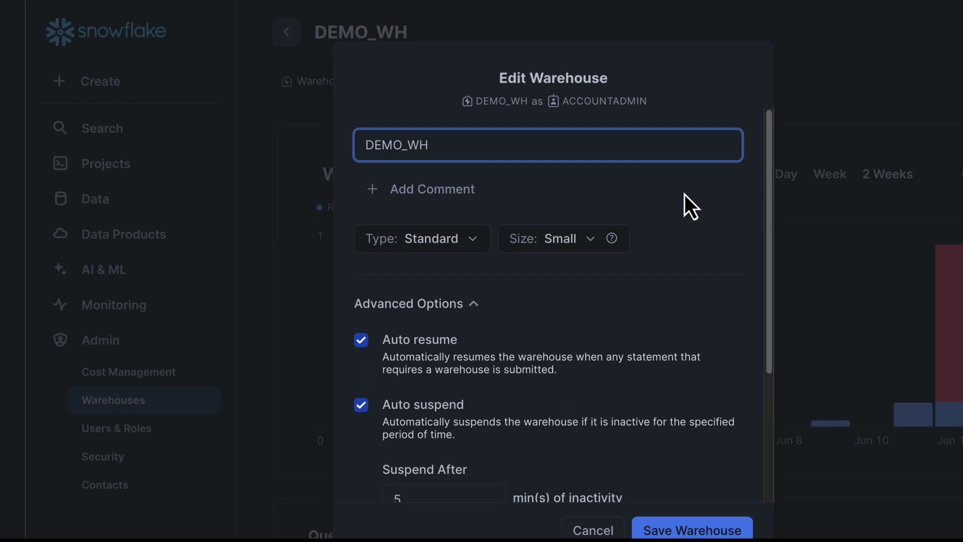
pyautogui.scroll(-2, 695, 203)
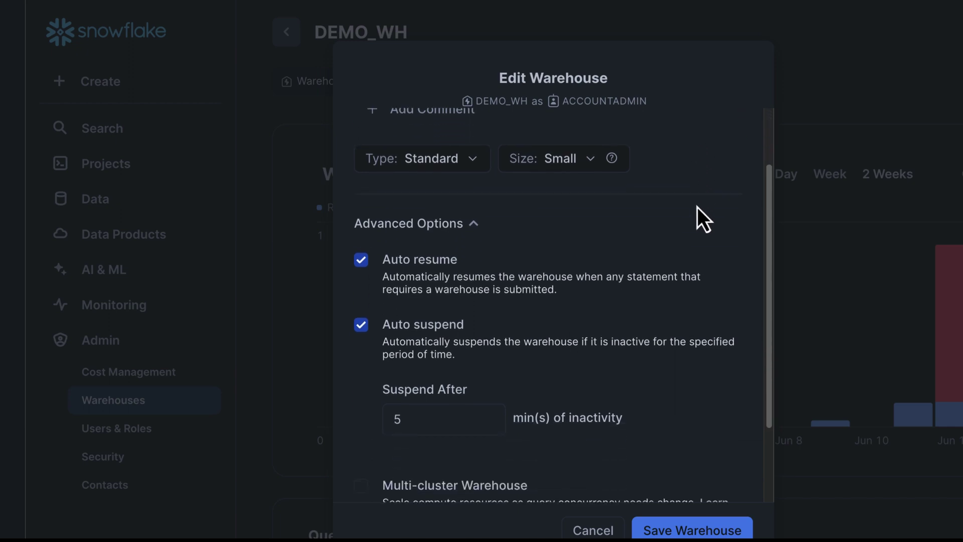
pyautogui.scroll(2, 693, 200)
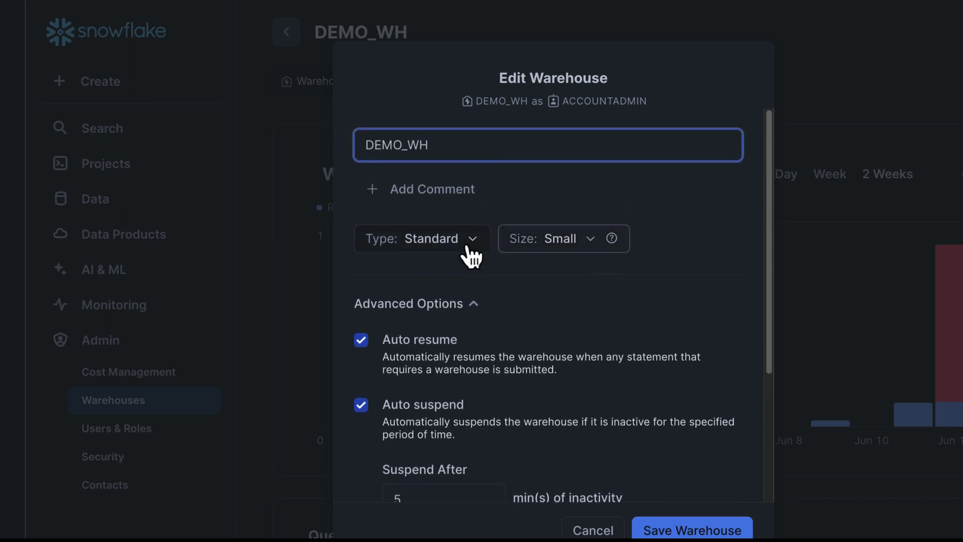
pyautogui.click(582, 241)
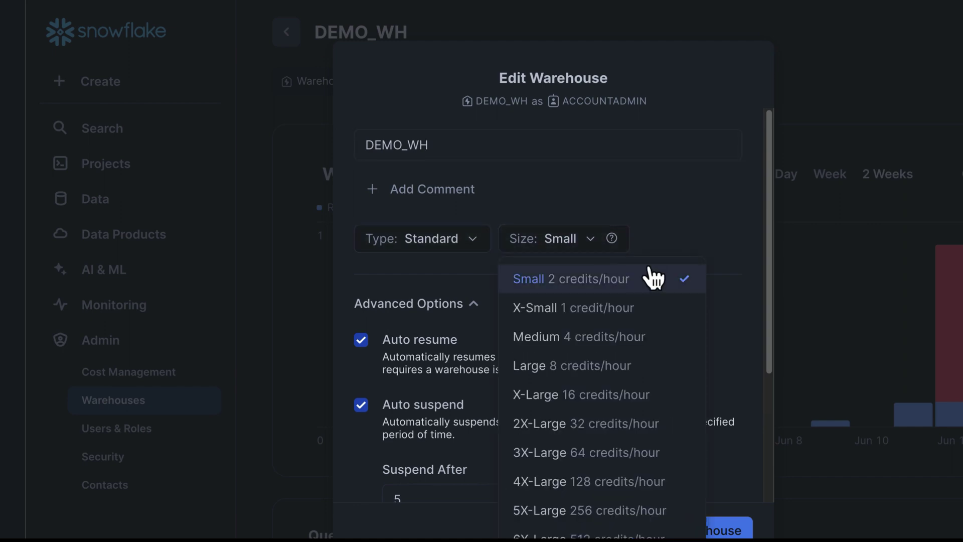
pyautogui.click(625, 315)
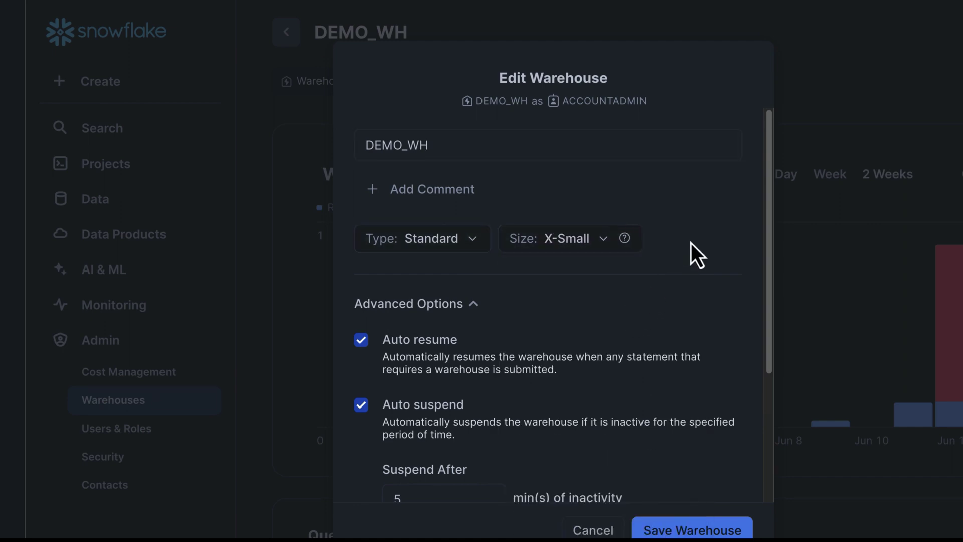
pyautogui.scroll(-4, 691, 246)
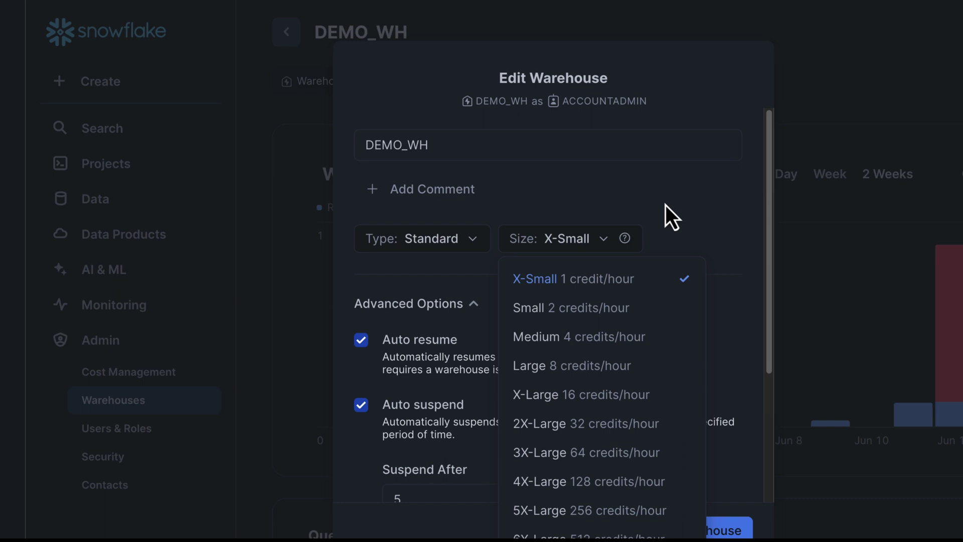
pyautogui.click(673, 215)
# Enable the Multi-cluster Warehouse option in the advanced options of DEMO_WH.
pyautogui.scroll(-3, 652, 235)
pyautogui.click(412, 392)
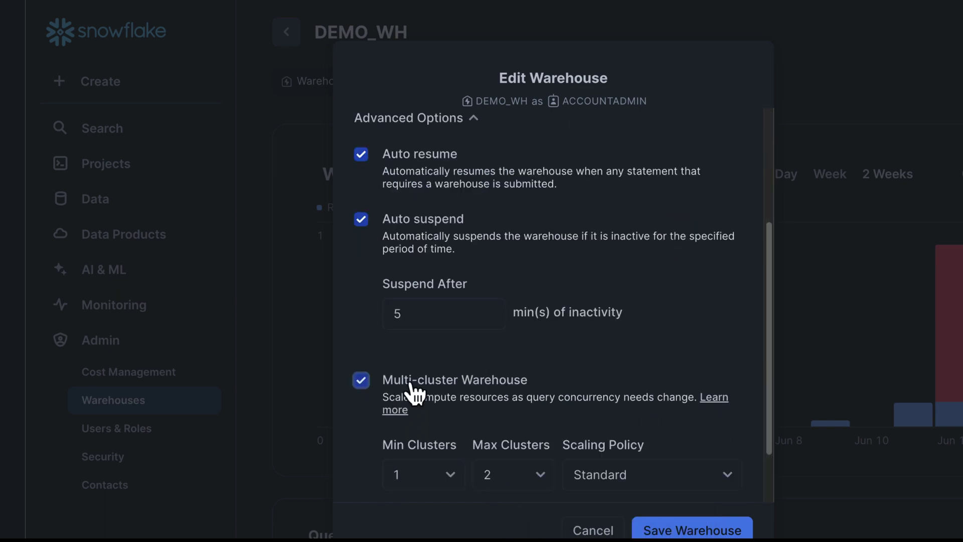
pyautogui.scroll(-2, 446, 351)
pyautogui.click(457, 306)
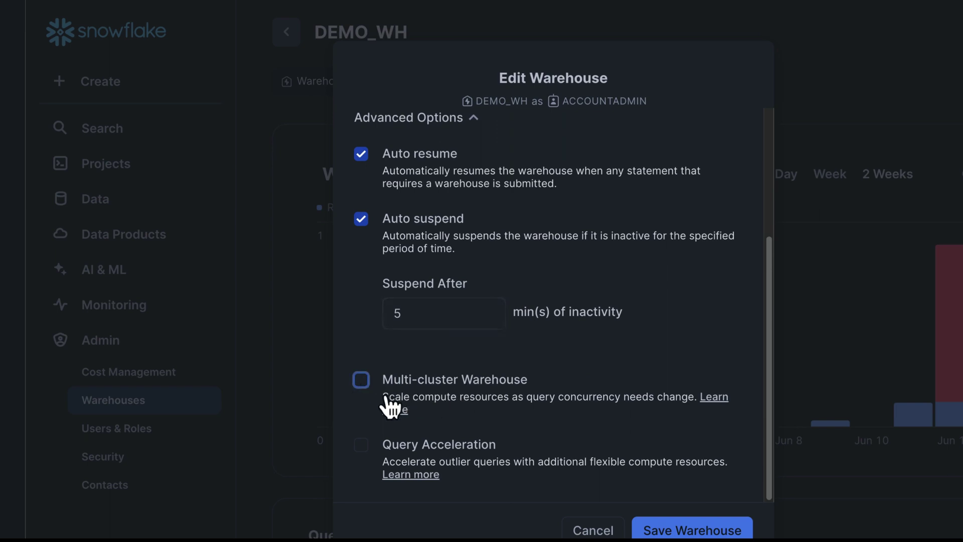
pyautogui.click(363, 382)
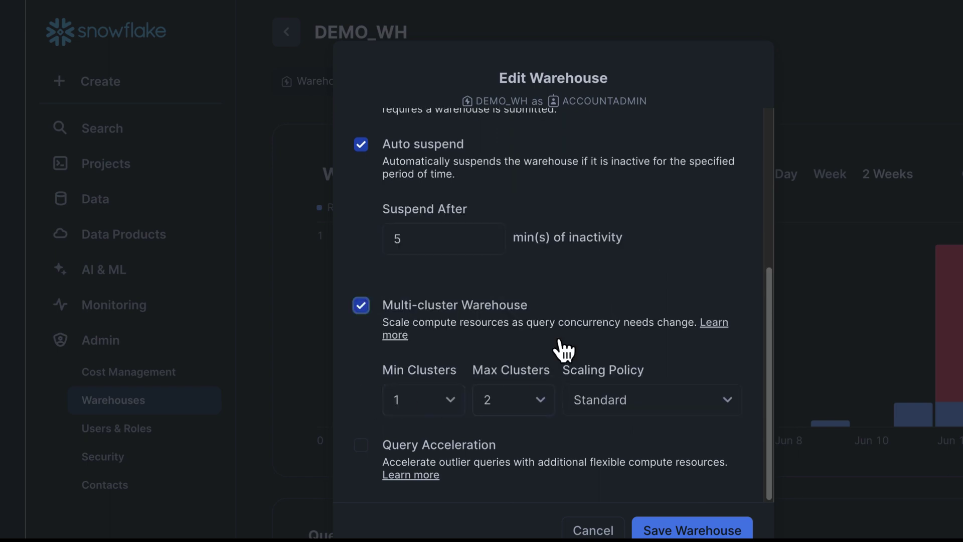
# Keep the minimum clusters at 1, set the maximum clusters to 10, save the warehouse, and review its entry in the warehouse list.
pyautogui.click(439, 399)
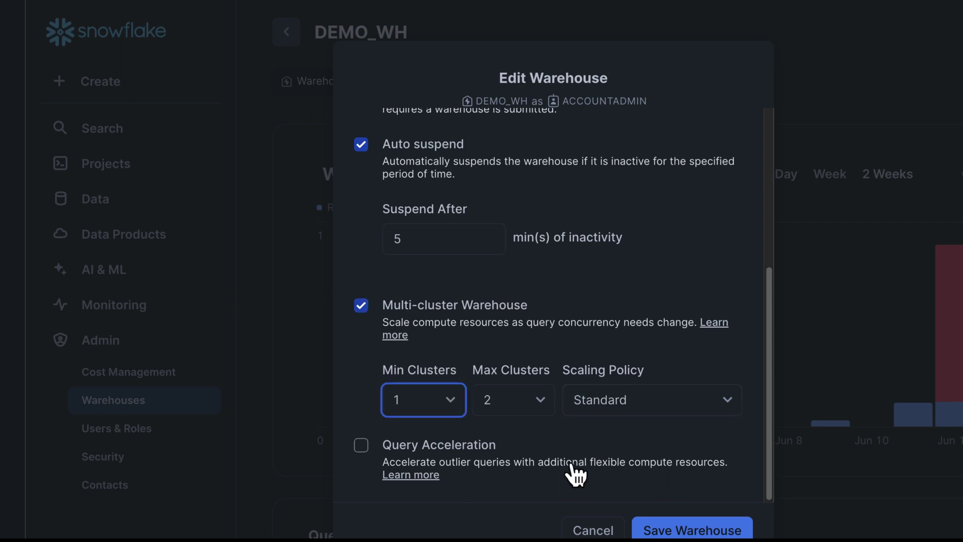
pyautogui.click(541, 417)
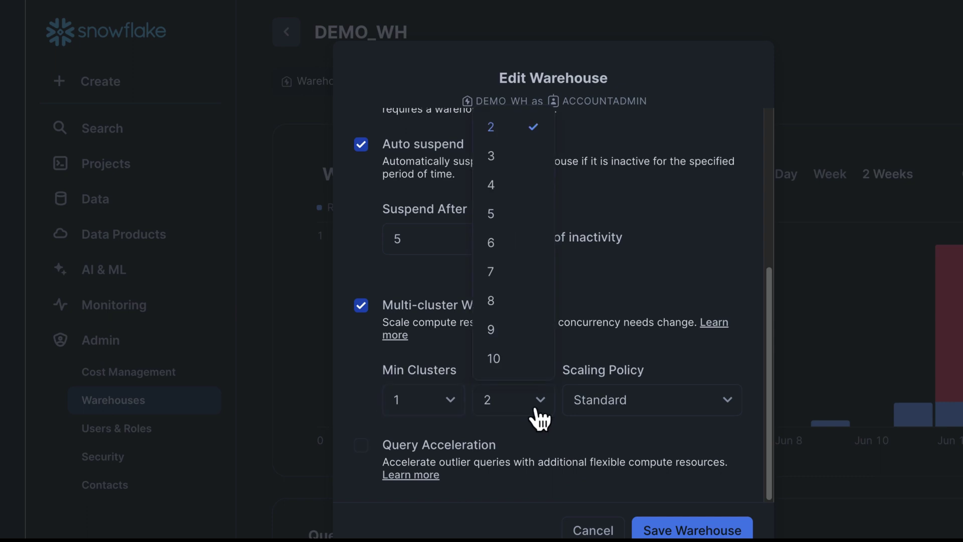
pyautogui.click(524, 372)
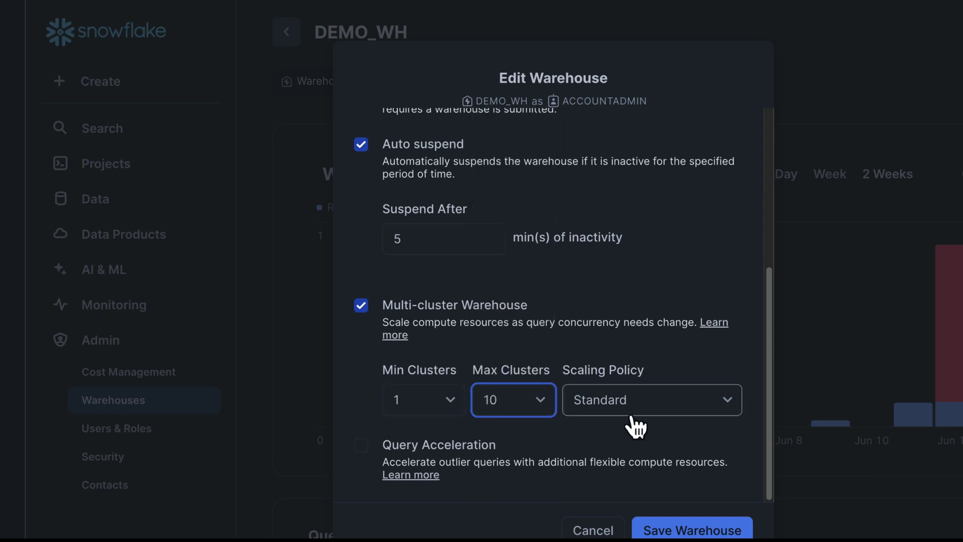
pyautogui.click(690, 530)
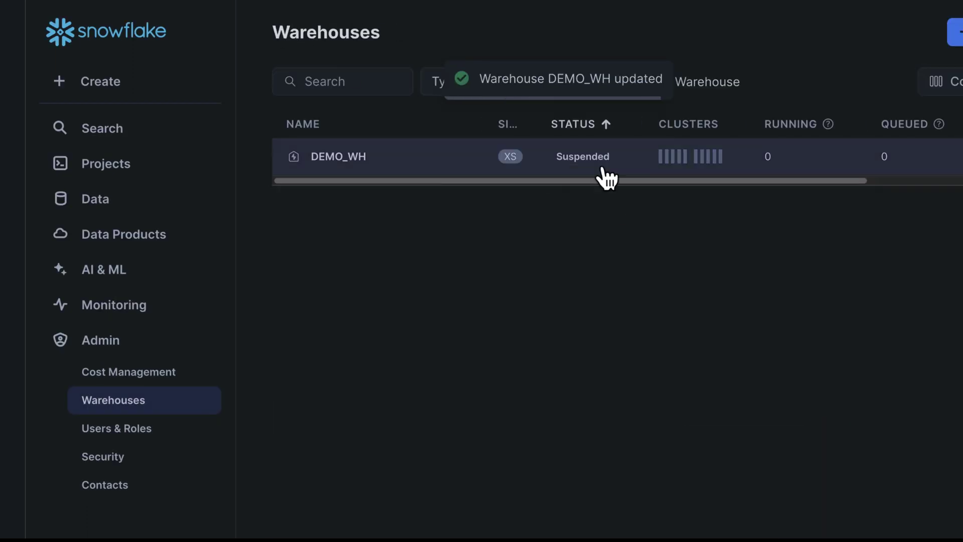
pyautogui.moveTo(704, 167)
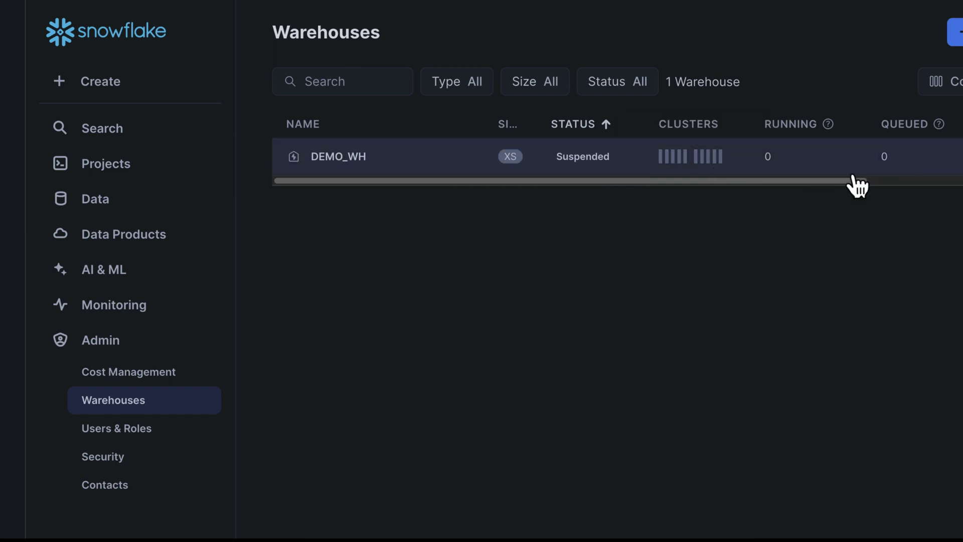
pyautogui.moveTo(860, 186); pyautogui.dragTo(799, 185)
# Switch to JMeter and add a Thread Group to the Test Plan.
pyautogui.hotkey('ctrl', 'Left')
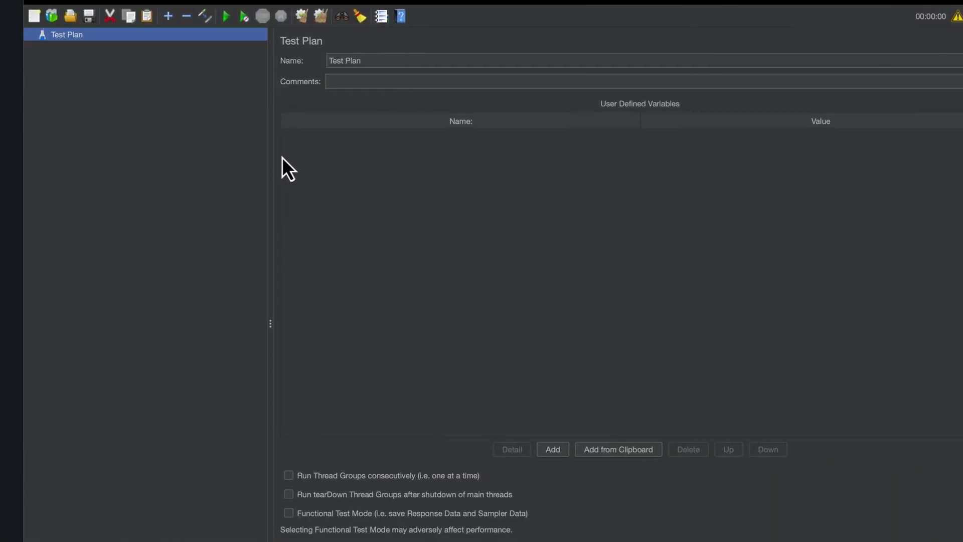
pyautogui.rightClick(118, 38)
pyautogui.moveTo(134, 46)
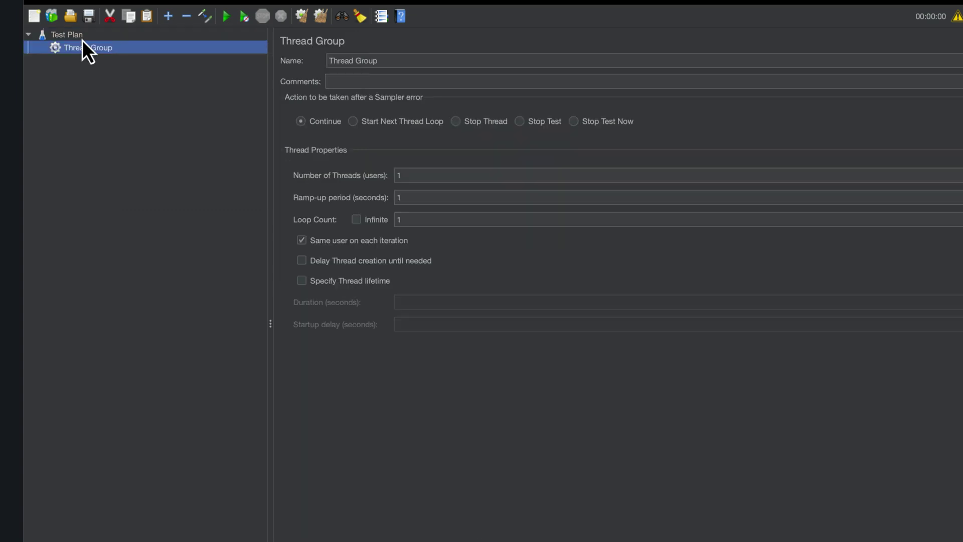
pyautogui.rightClick(82, 40)
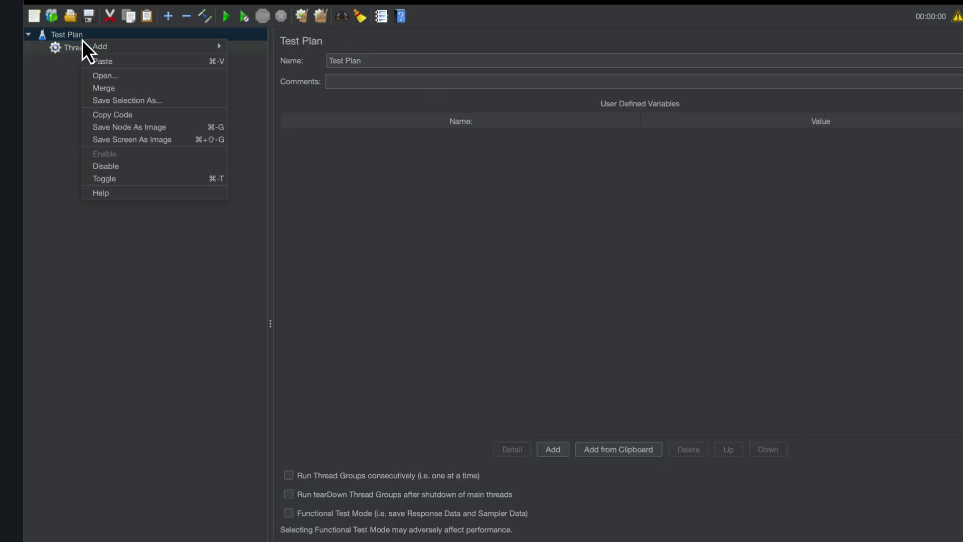
pyautogui.moveTo(271, 48)
pyautogui.click(104, 55)
# Rename the Thread Group as Concurrency Test Thread Group.
pyautogui.click(104, 52)
pyautogui.click(373, 60)
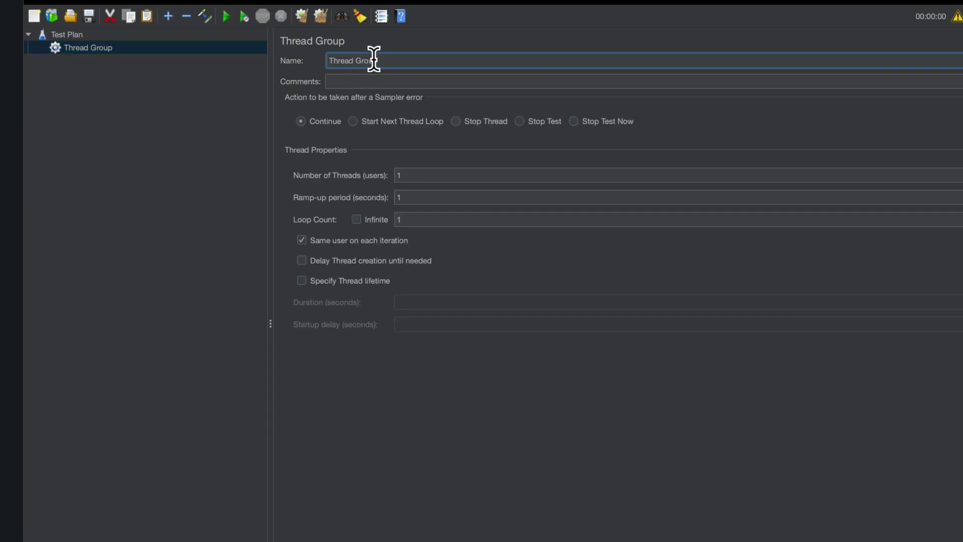
pyautogui.write('Concurrency Test')
pyautogui.click(133, 115)
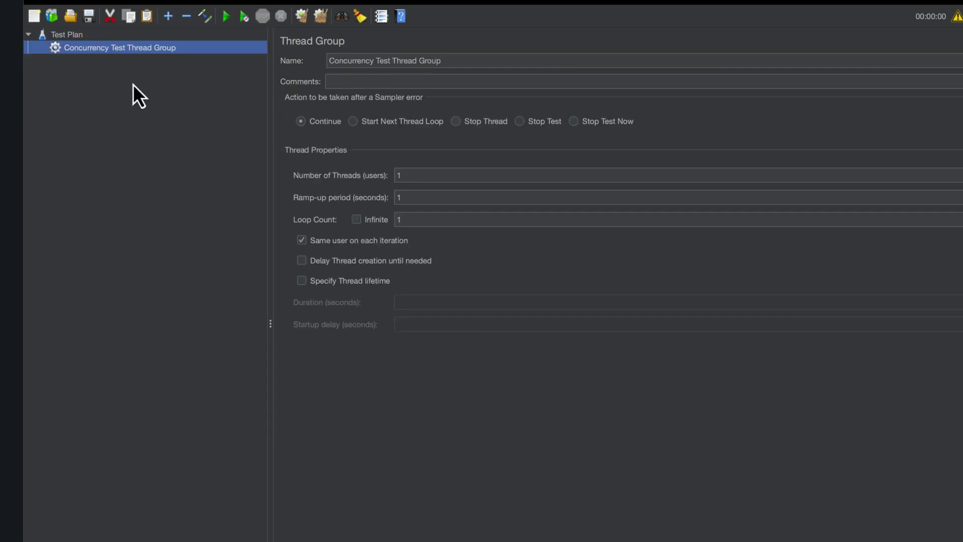
# Add a JDBC Connection Configuration to the Concurrency Test Thread Group and name it Snow_JDBC_ CONN.
pyautogui.rightClick(156, 50)
pyautogui.click(113, 106)
pyautogui.rightClick(137, 53)
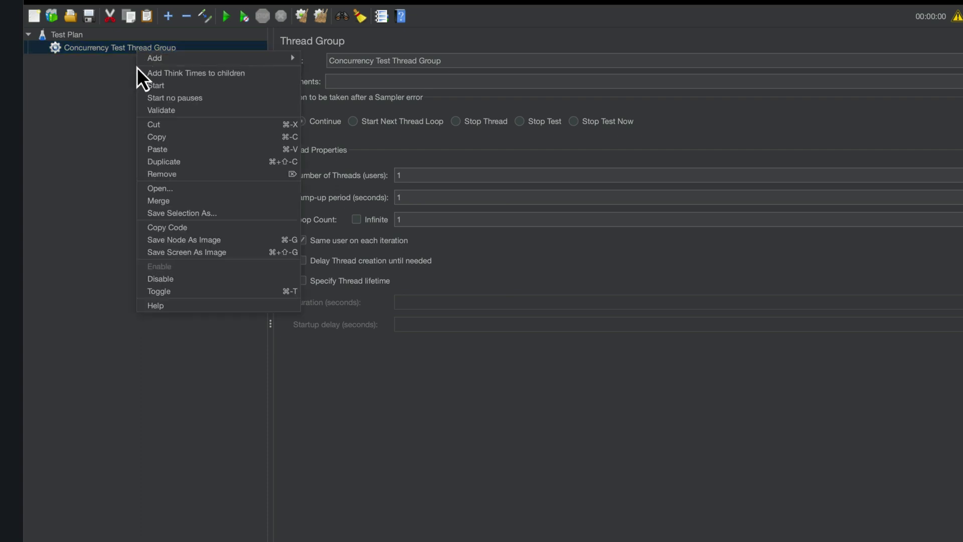
pyautogui.moveTo(221, 64)
pyautogui.moveTo(362, 167)
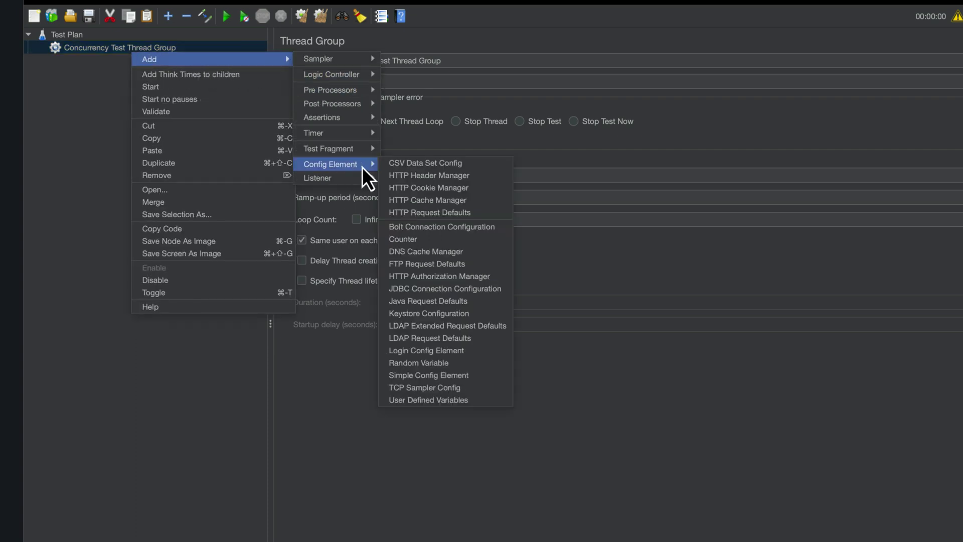
pyautogui.click(506, 293)
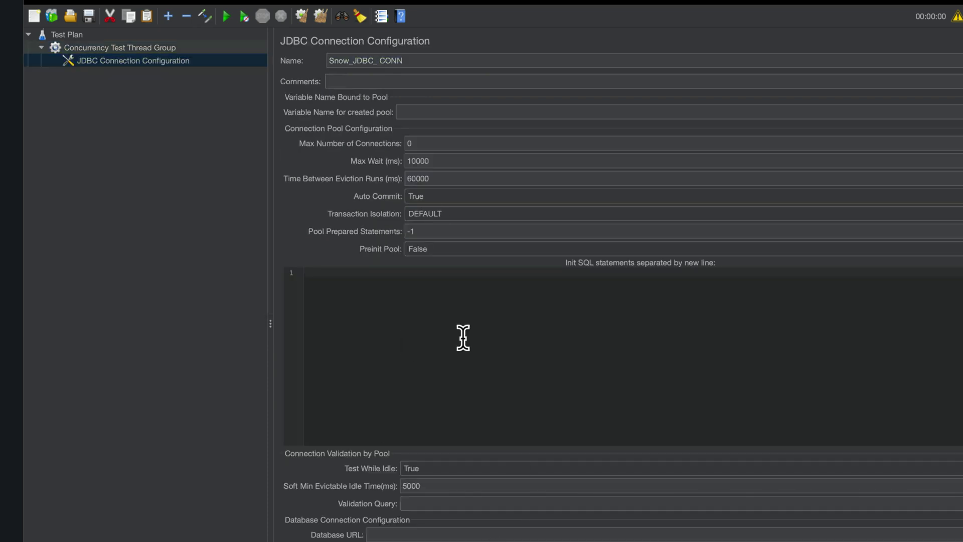
# Reuse the connection's name, Snow_JDBC_ CONN, as the variable name for the created pool.
pyautogui.moveTo(408, 58); pyautogui.dragTo(238, 58)
pyautogui.hotkey('ctrl', 'c')
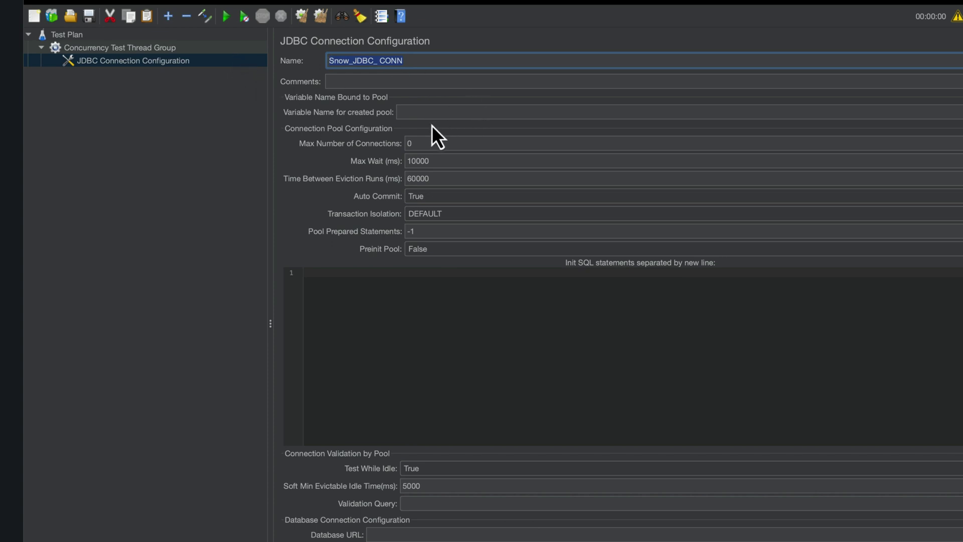
pyautogui.click(432, 112)
pyautogui.hotkey('ctrl', 'v')
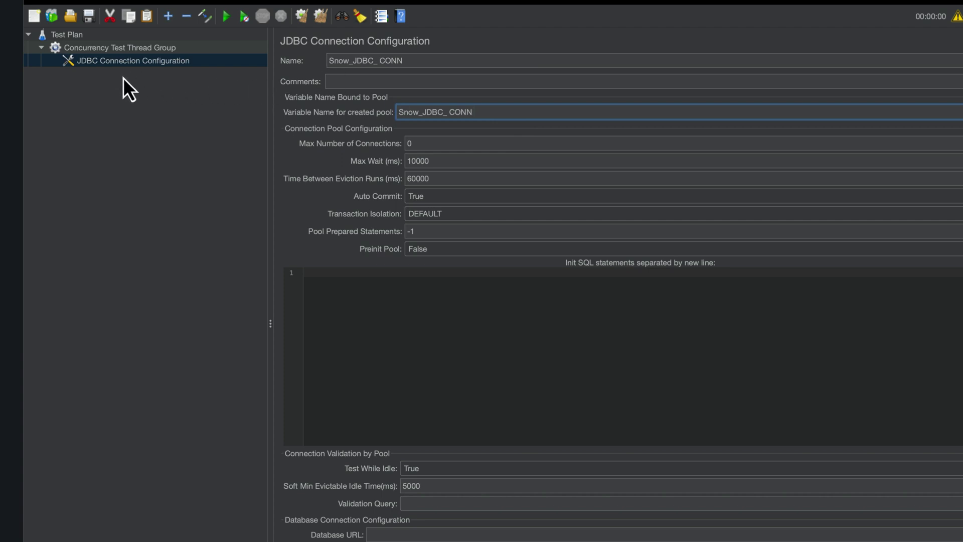
pyautogui.click(173, 119)
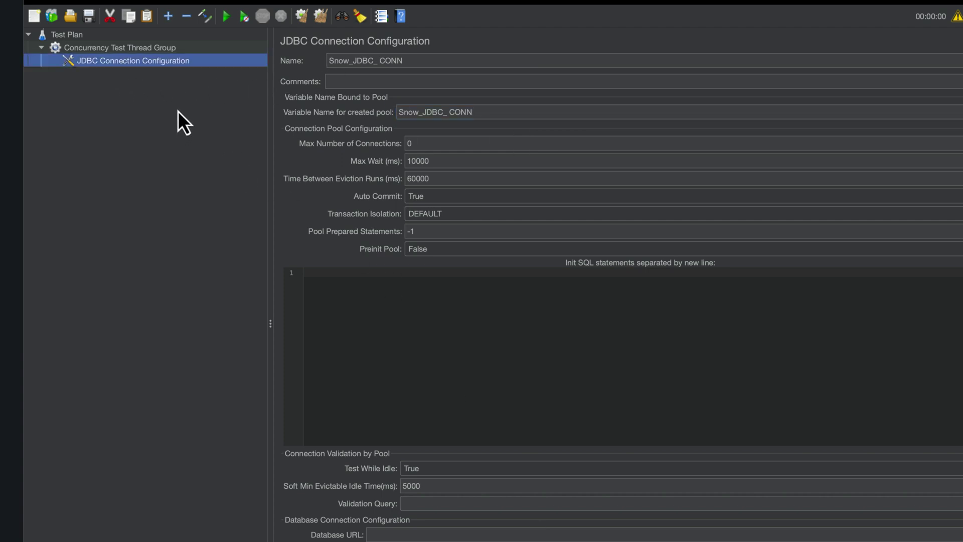
# Add a JDBC Request sampler to the thread group, using pool Snow_JDBC_ CONN and the query Select '1'.
pyautogui.rightClick(148, 50)
pyautogui.moveTo(191, 60)
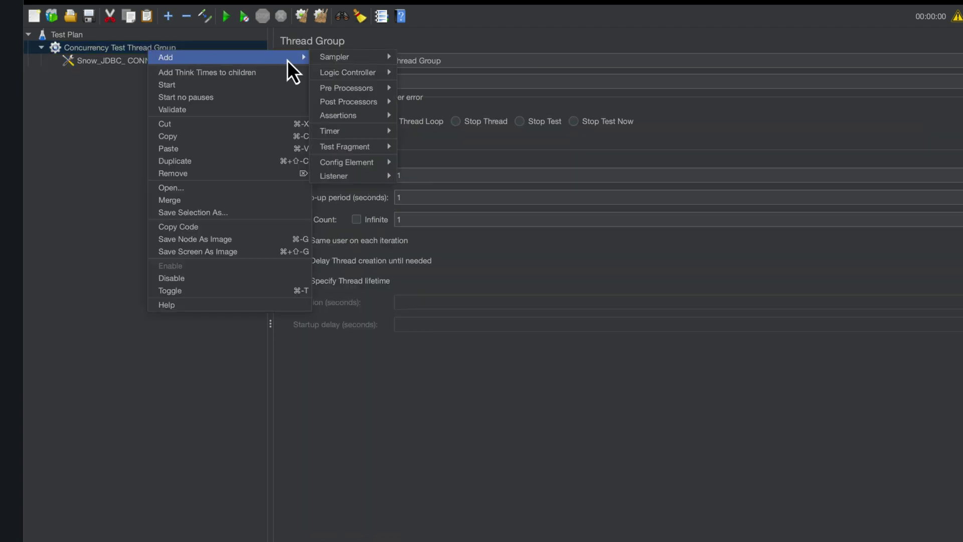
pyautogui.moveTo(363, 59)
pyautogui.click(475, 181)
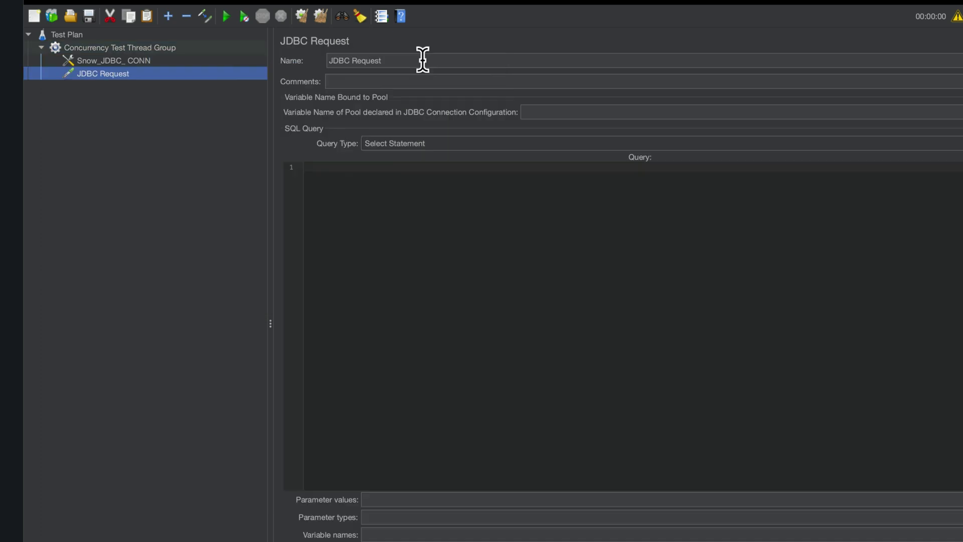
pyautogui.click(371, 178)
pyautogui.write("Select '1")
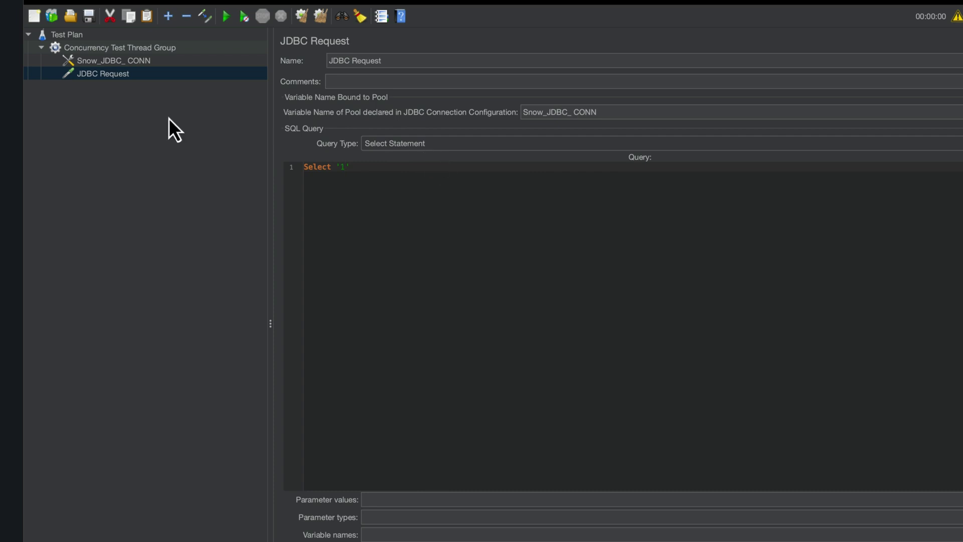
# Add a View Results Tree listener to the Concurrency Test Thread Group.
pyautogui.rightClick(121, 46)
pyautogui.moveTo(174, 52)
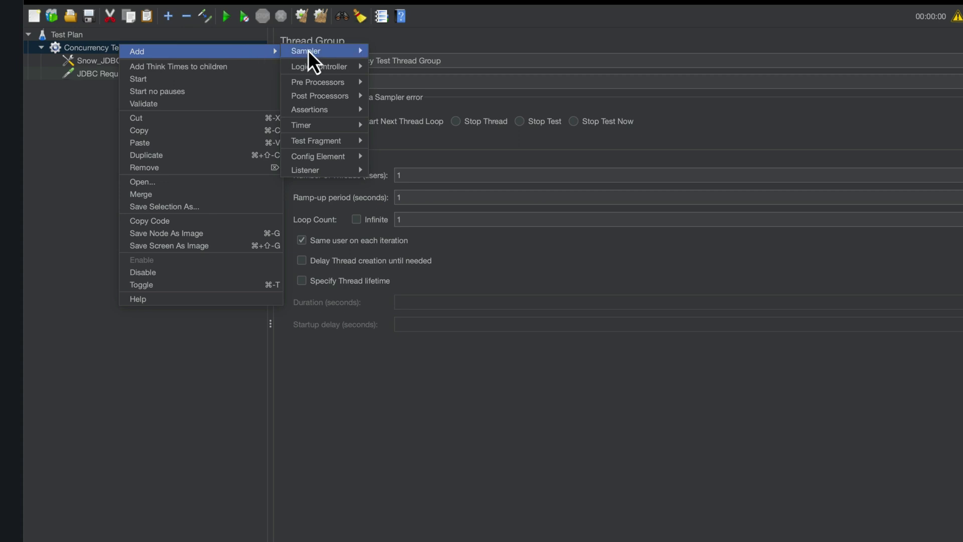
pyautogui.moveTo(309, 52)
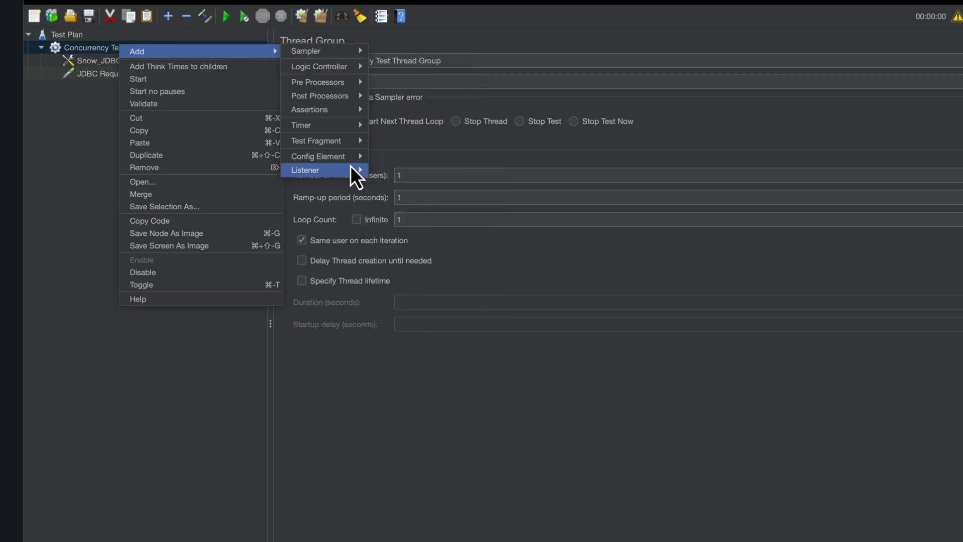
pyautogui.moveTo(350, 167)
pyautogui.click(400, 167)
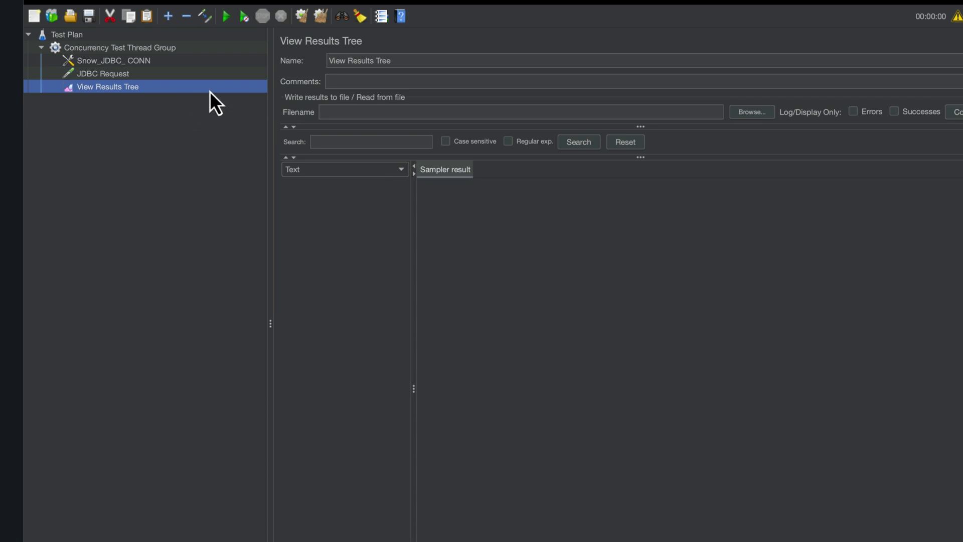
# Open the recently used SnowDH Test Plan and expand its Thread Group.
pyautogui.click(103, 5)
pyautogui.moveTo(119, 59)
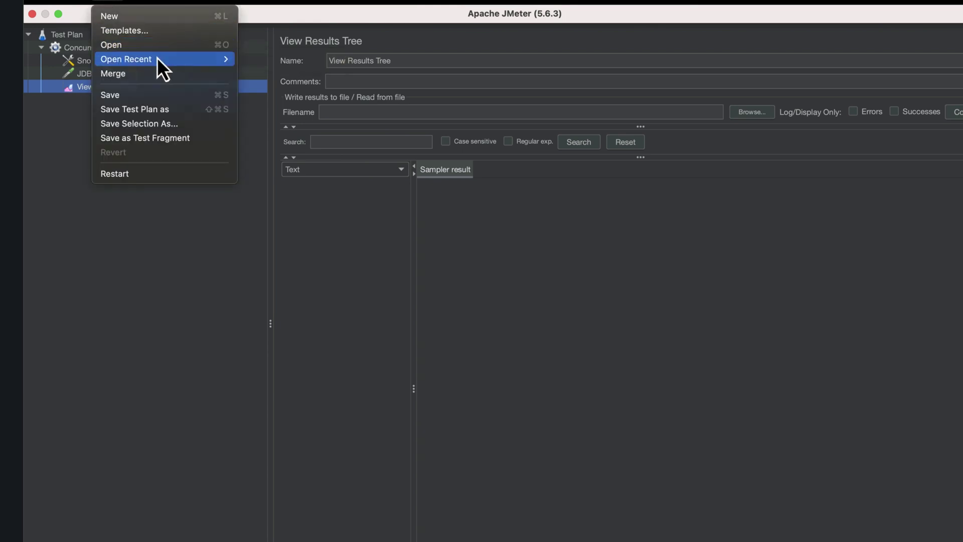
pyautogui.click(291, 59)
pyautogui.click(42, 43)
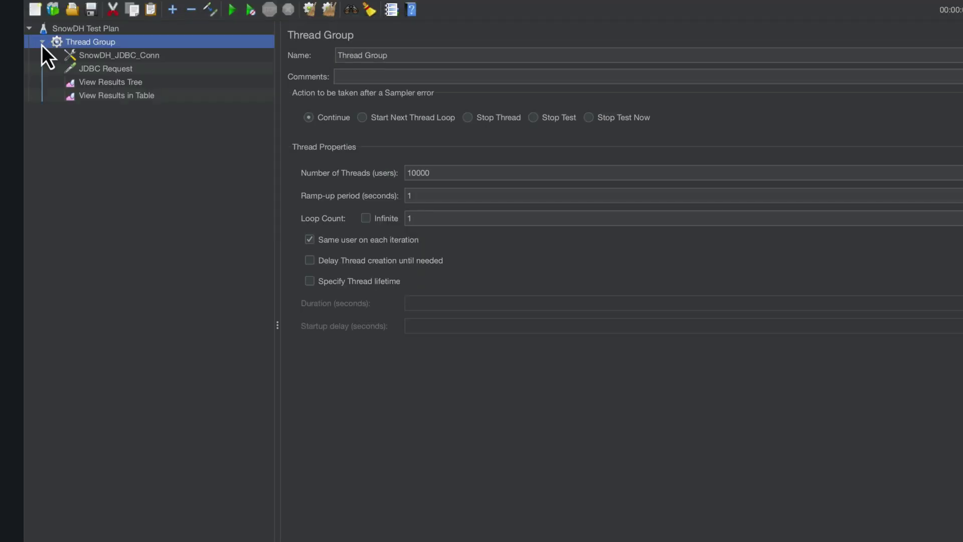
# Review the SnowDH Test Plan's thread group, the JDBC connection's URL and driver class, and the JDBC Request query.
pyautogui.click(76, 32)
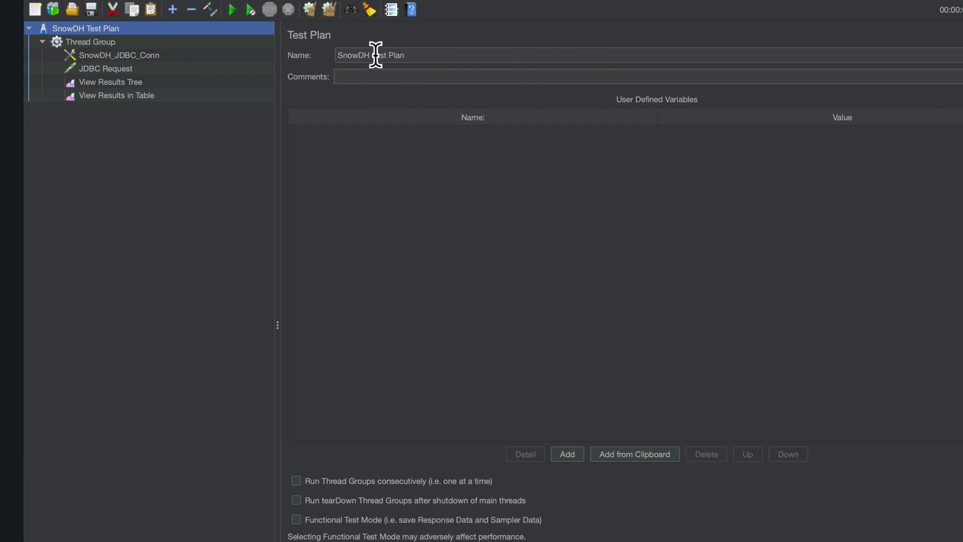
pyautogui.click(95, 42)
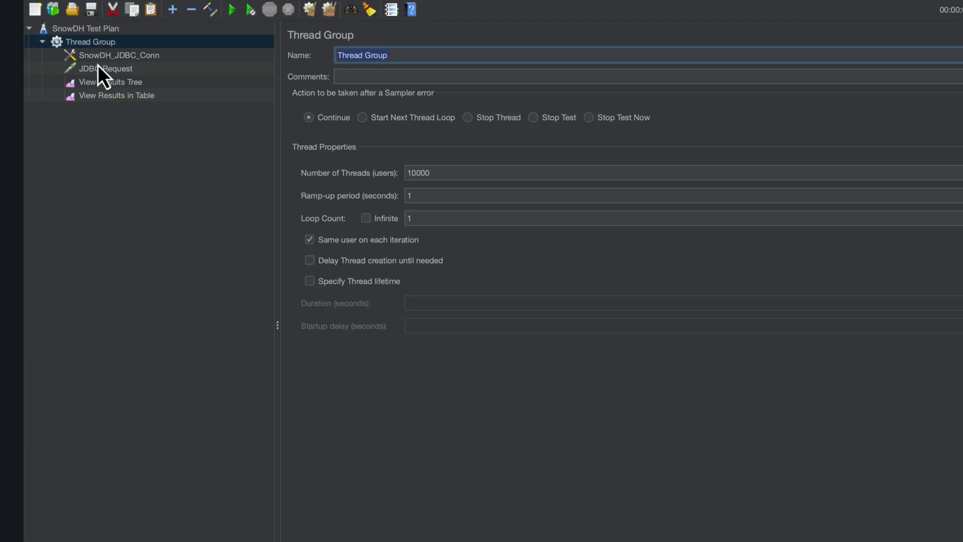
pyautogui.click(110, 57)
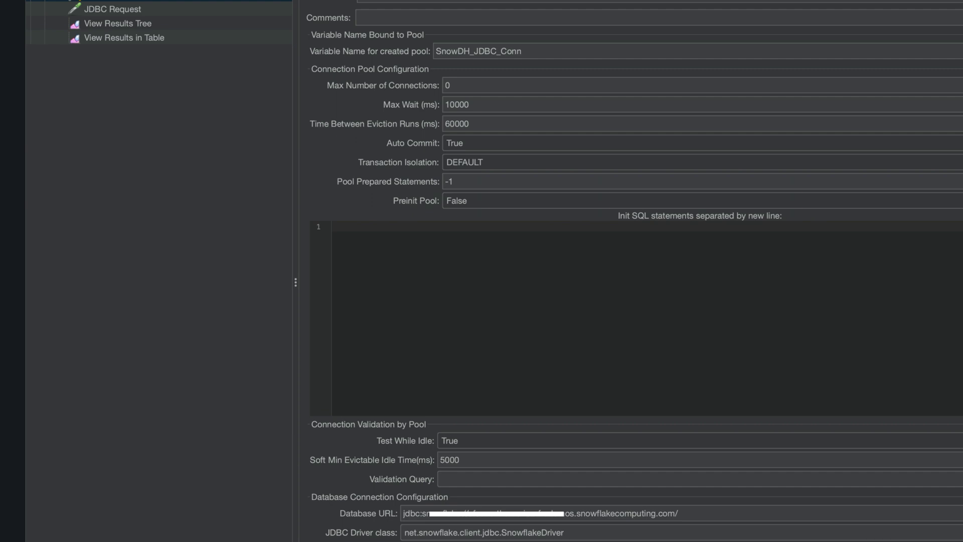
pyautogui.moveTo(567, 530); pyautogui.dragTo(425, 532)
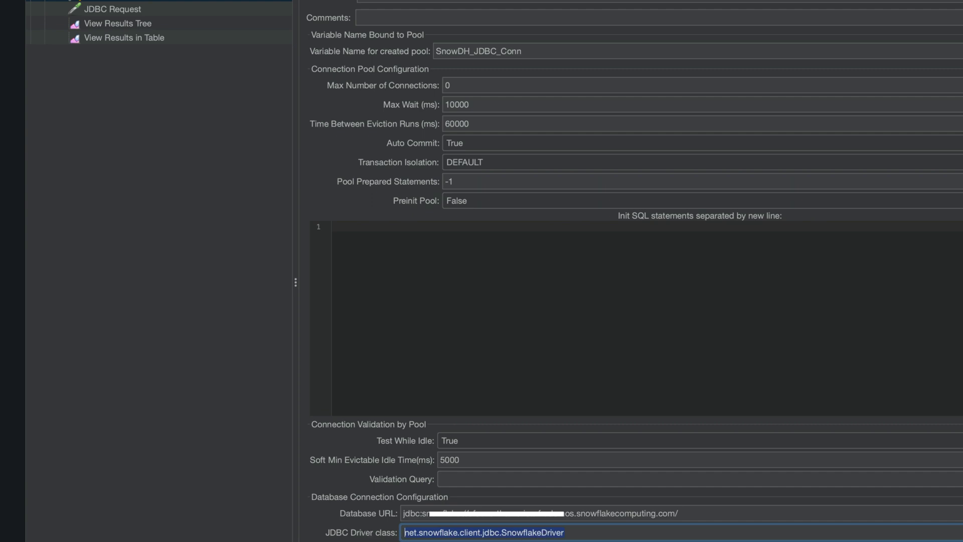
pyautogui.click(162, 11)
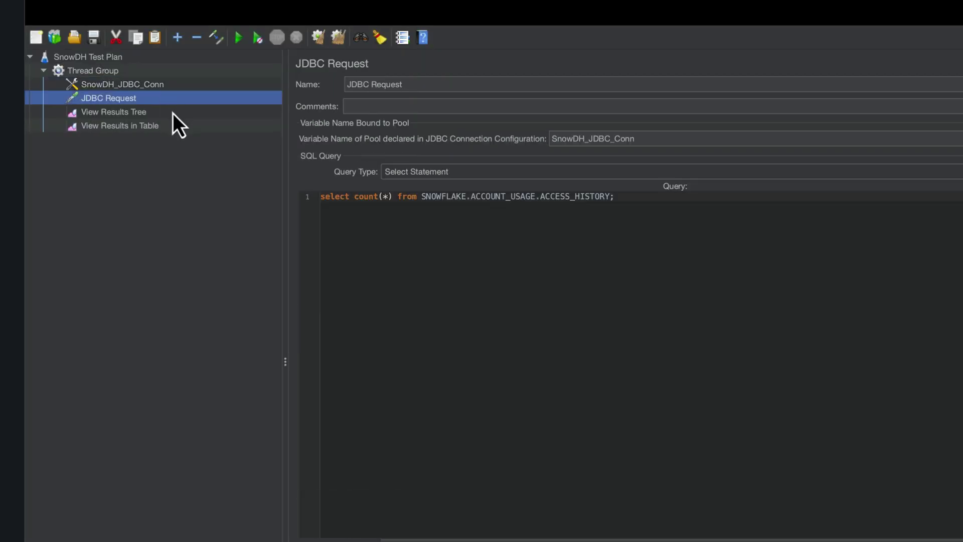
pyautogui.moveTo(619, 197); pyautogui.dragTo(490, 196)
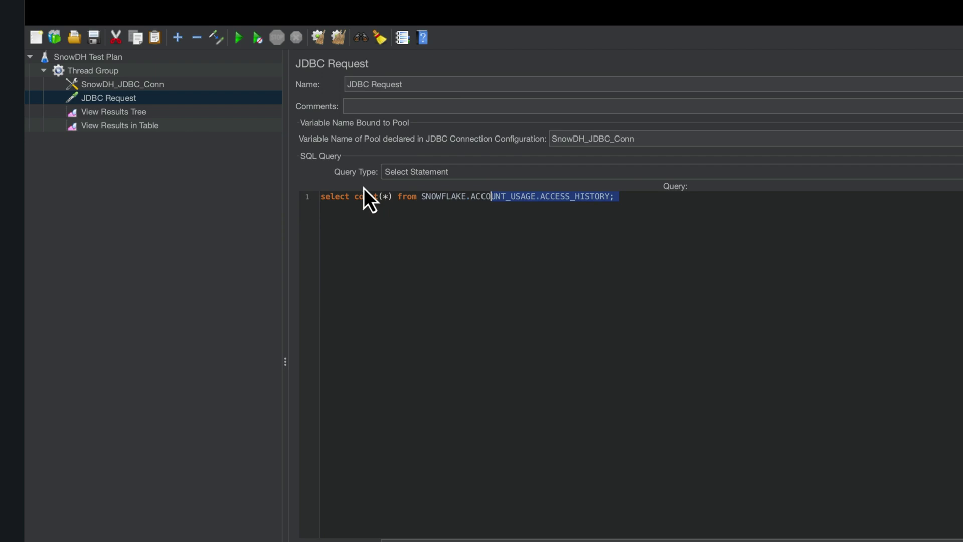
pyautogui.click(150, 85)
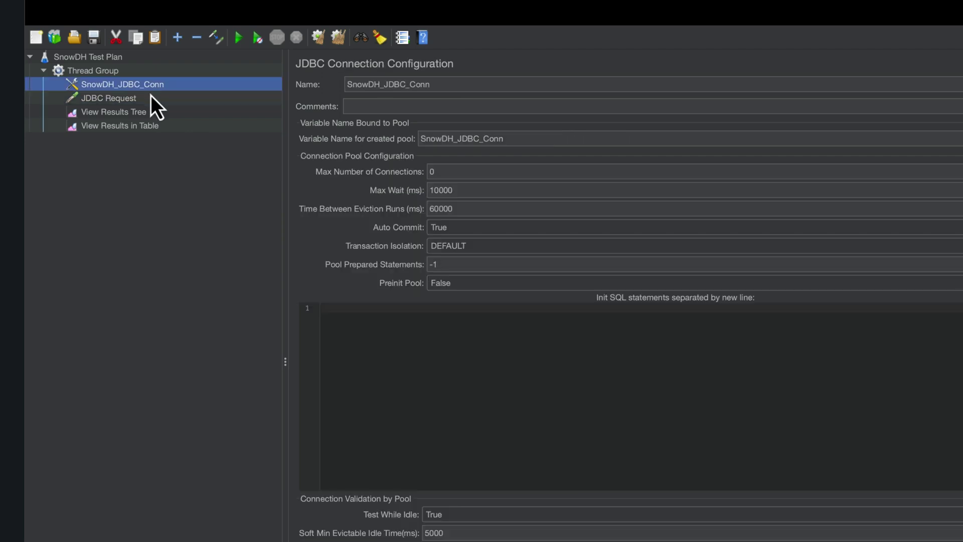
# Set the Thread Group's number of threads to 10 and start the test.
pyautogui.click(112, 73)
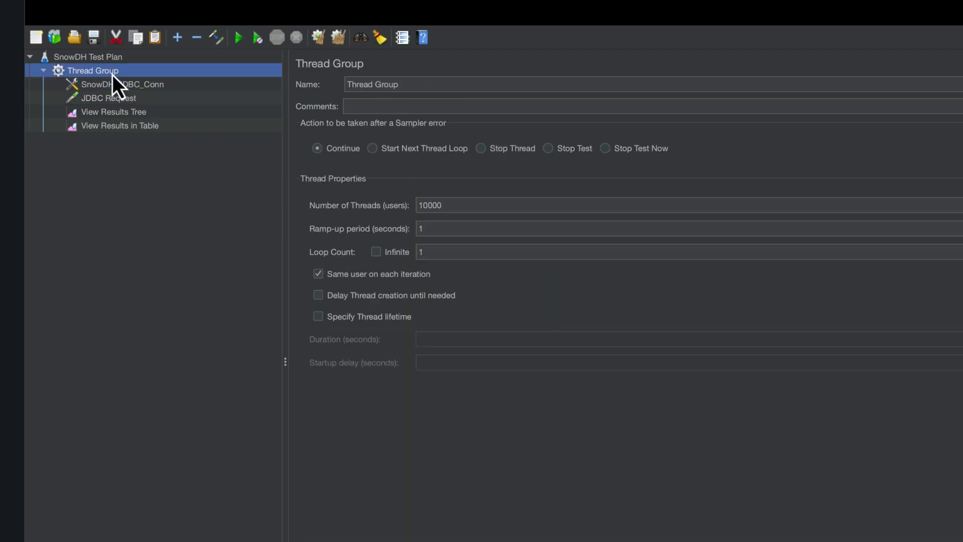
pyautogui.click(453, 205)
pyautogui.press('BackSpace')
pyautogui.press('BackSpace')
pyautogui.press('BackSpace')
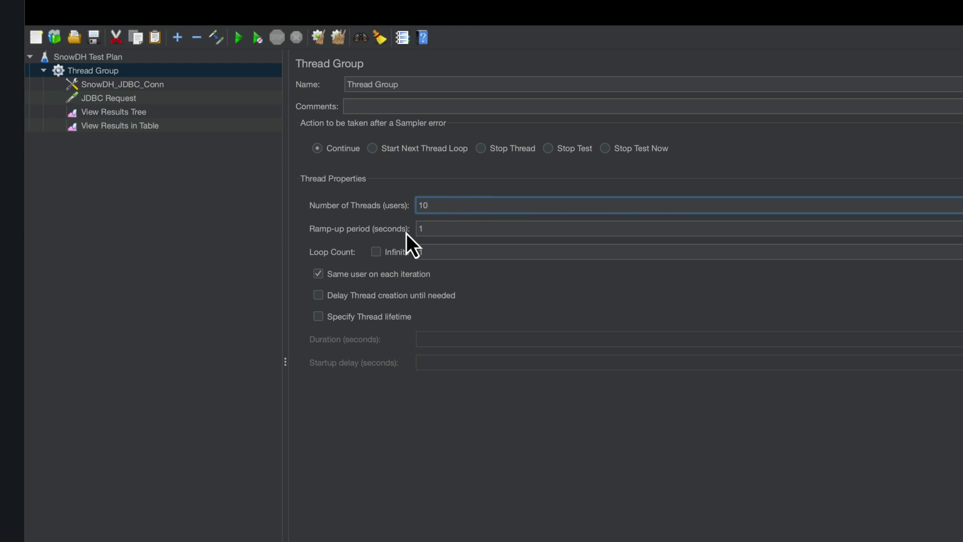
pyautogui.click(242, 42)
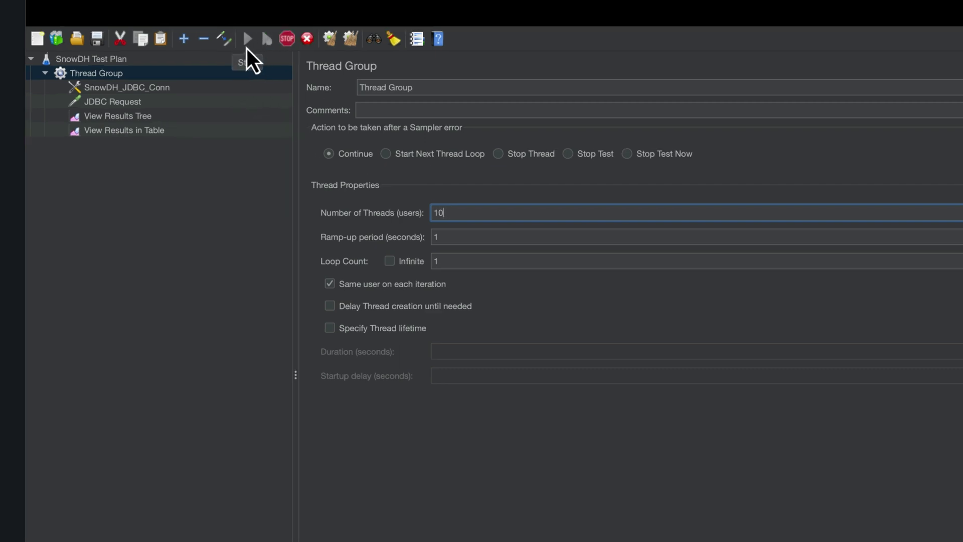
# Inspect individual JDBC Request results in View Results Tree, and switch to Snowflake to check the clusters of DEMO_WH.
pyautogui.click(167, 102)
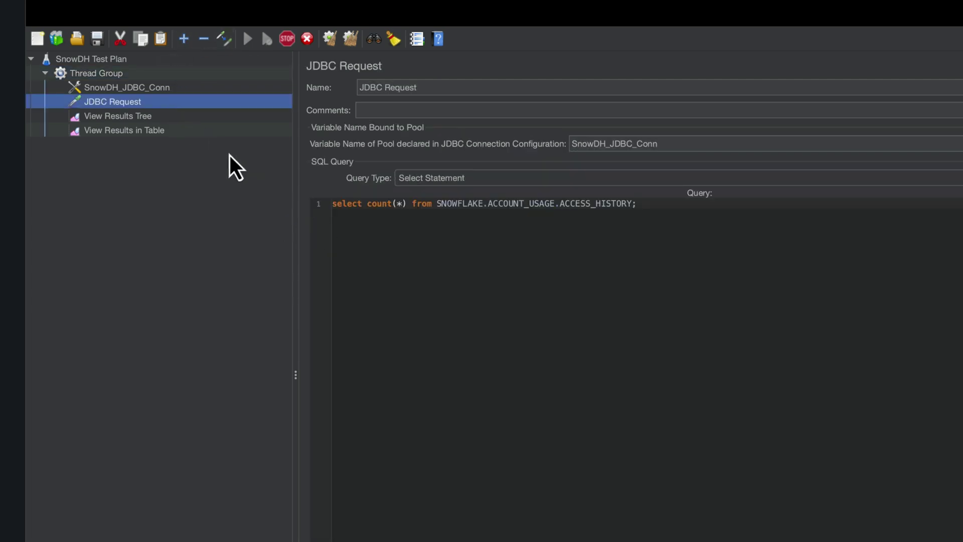
pyautogui.click(137, 92)
pyautogui.click(132, 117)
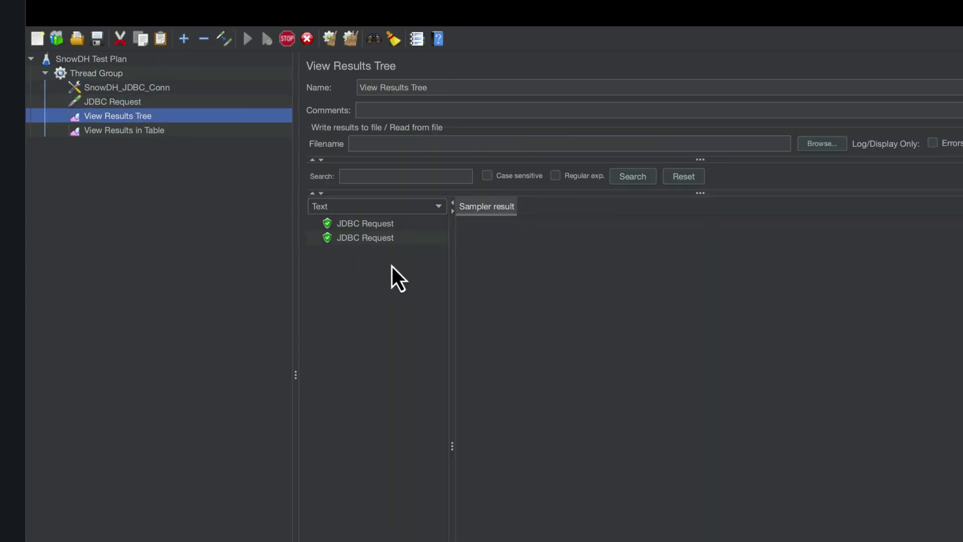
pyautogui.click(388, 224)
pyautogui.click(393, 237)
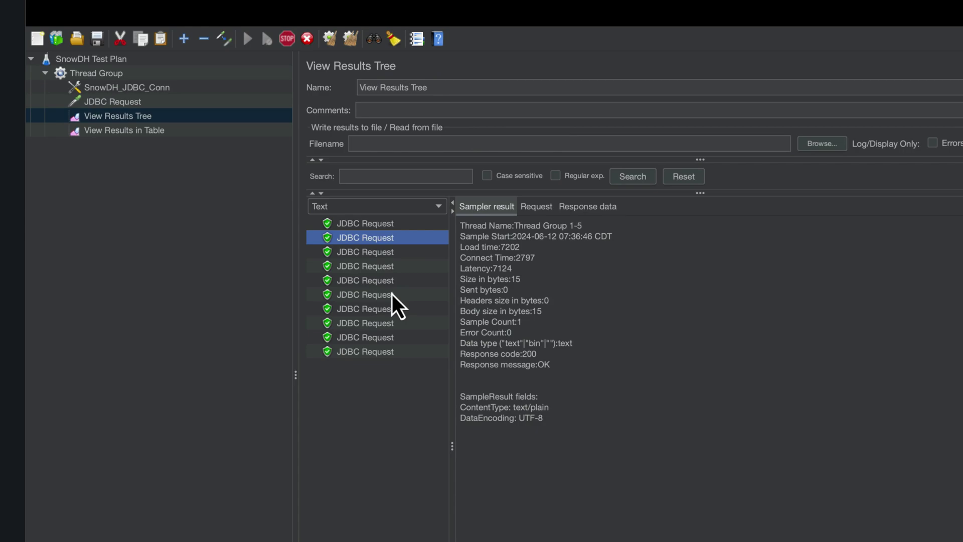
pyautogui.click(380, 266)
pyautogui.click(385, 323)
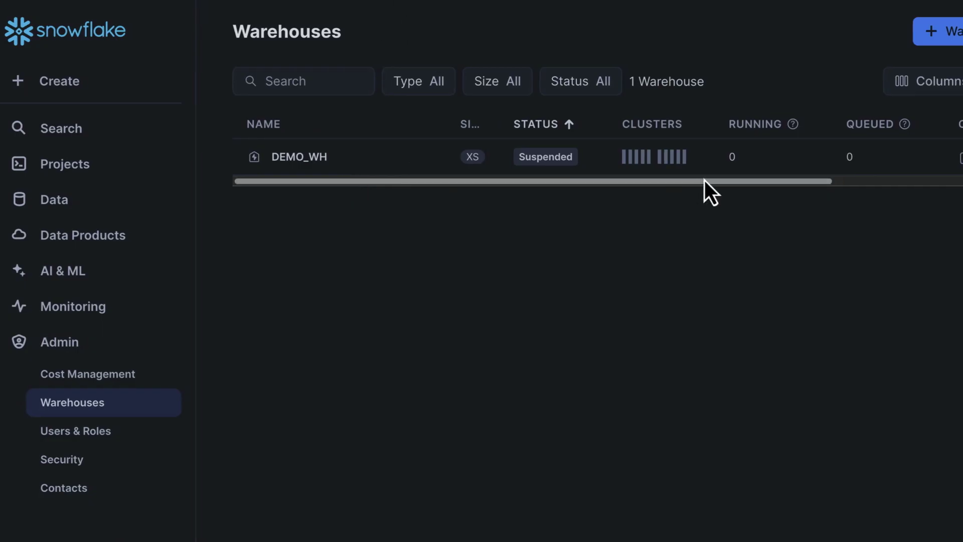
pyautogui.moveTo(628, 163)
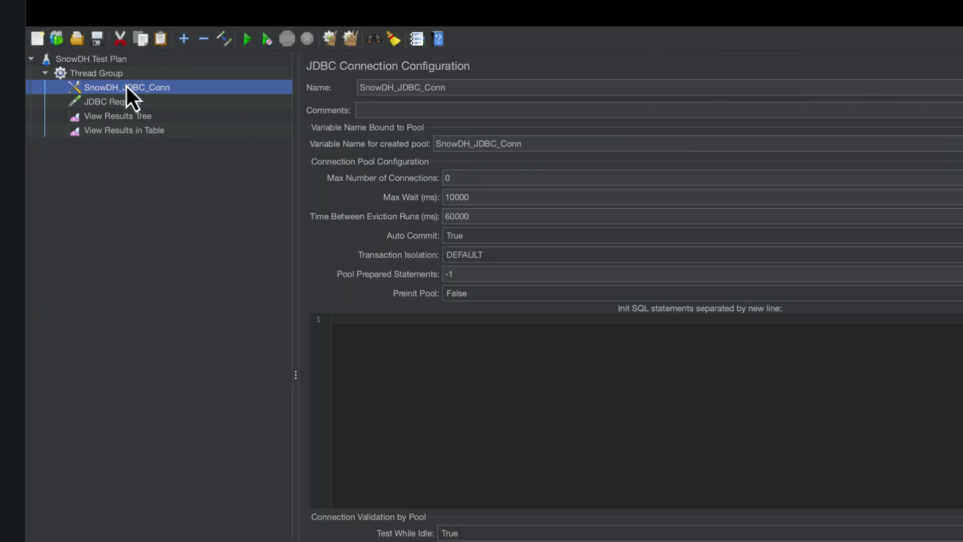
# Back in JMeter, set the Thread Group's number of threads to 500 and start the test.
pyautogui.click(121, 76)
pyautogui.click(452, 216)
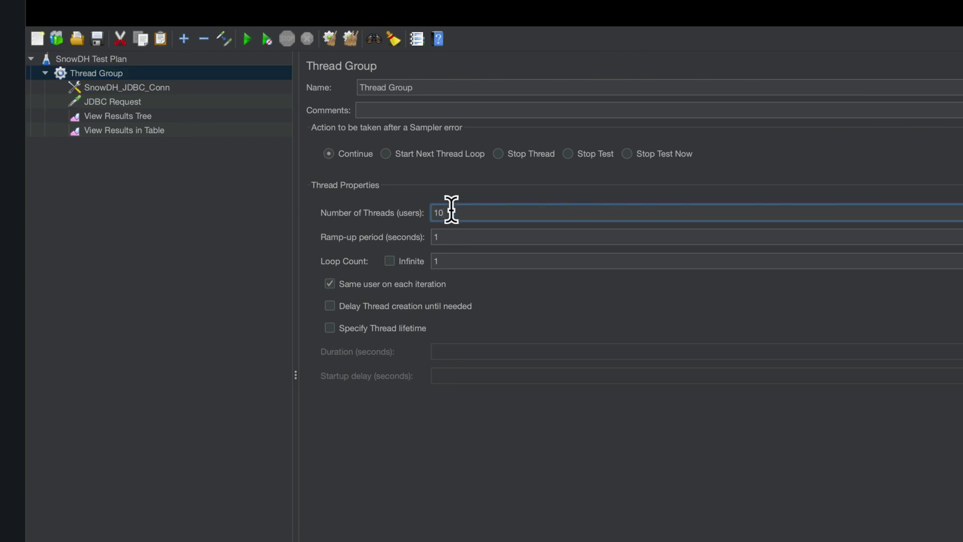
pyautogui.press('BackSpace')
pyautogui.press('BackSpace')
pyautogui.write('500')
pyautogui.press('Left')
pyautogui.press('Left')
pyautogui.click(247, 38)
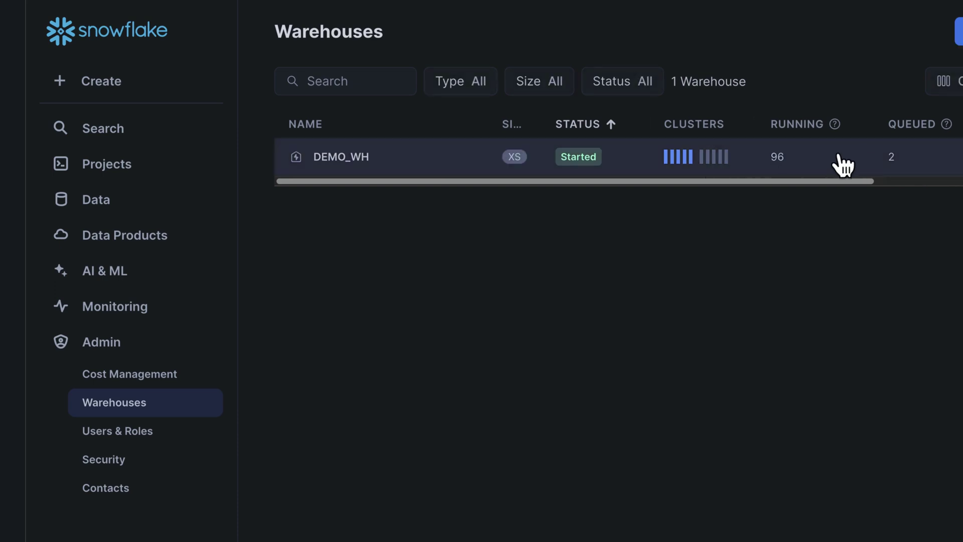
# Monitor DEMO_WH's clusters, running queries and queued queries in Snowflake's warehouse list, and check the thread count in JMeter.
pyautogui.moveTo(834, 128)
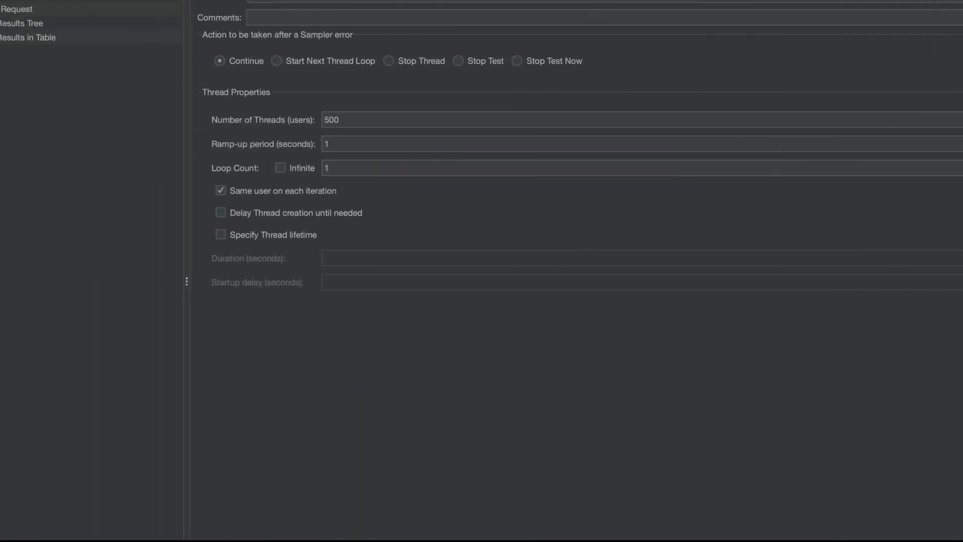
pyautogui.click(339, 119)
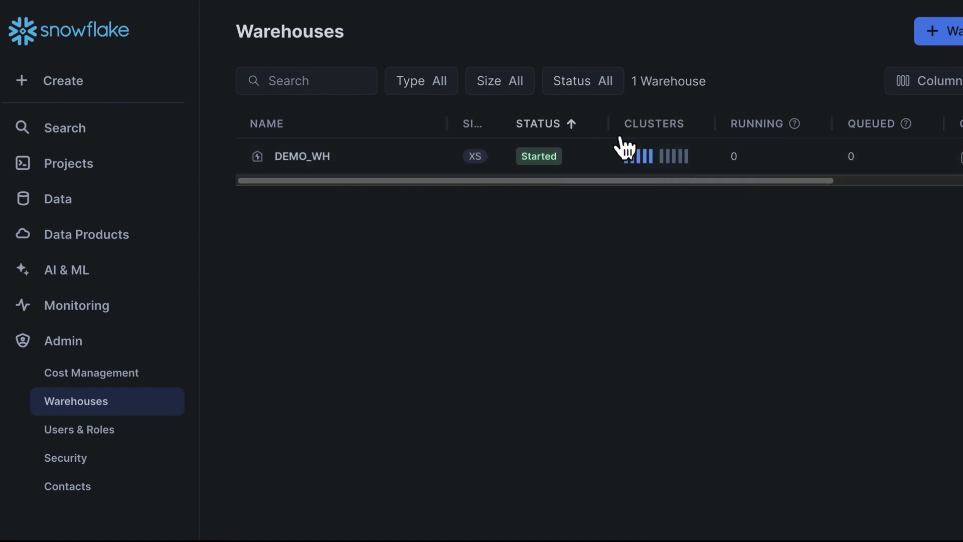
pyautogui.moveTo(646, 161)
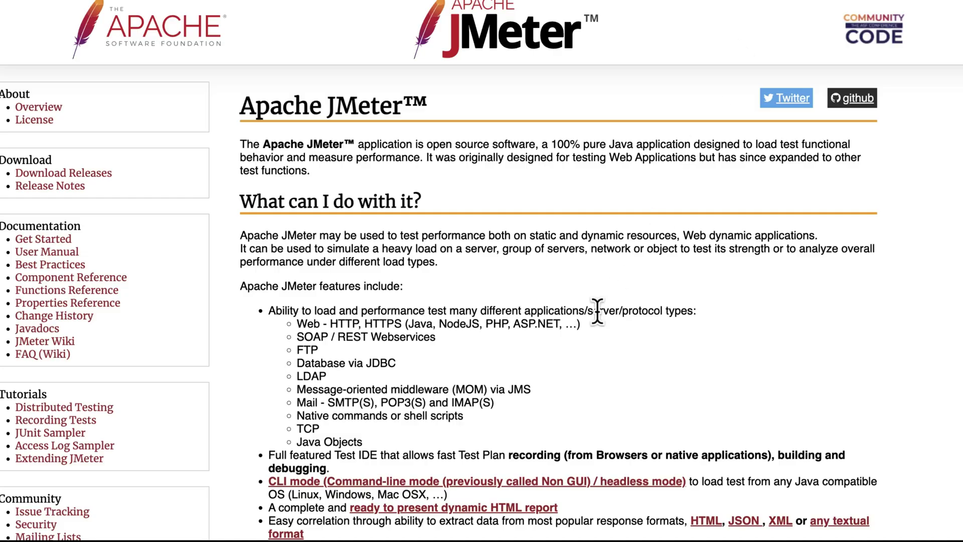
# Switch to the Apache JMeter website and look through the feature list and documentation links.
pyautogui.scroll(-10, 606, 351)
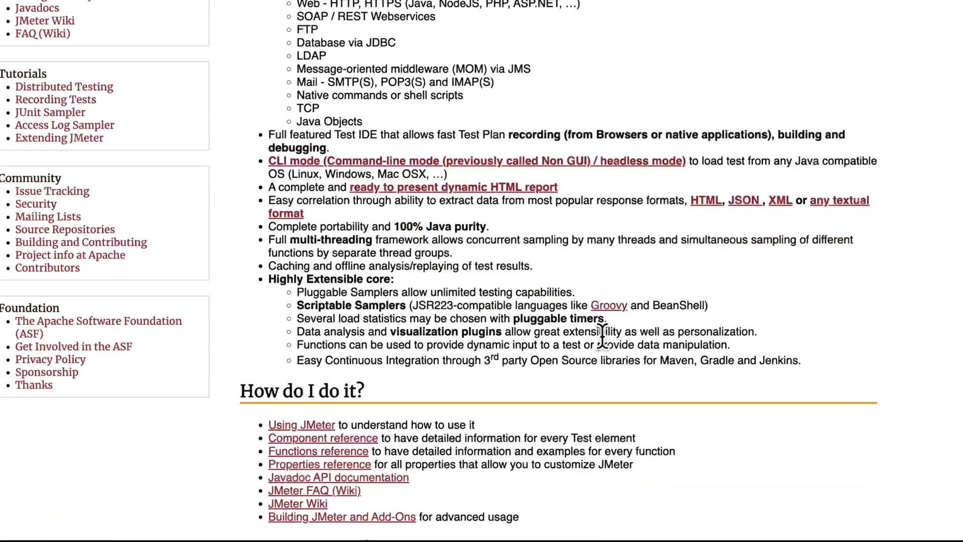
pyautogui.scroll(8, 606, 335)
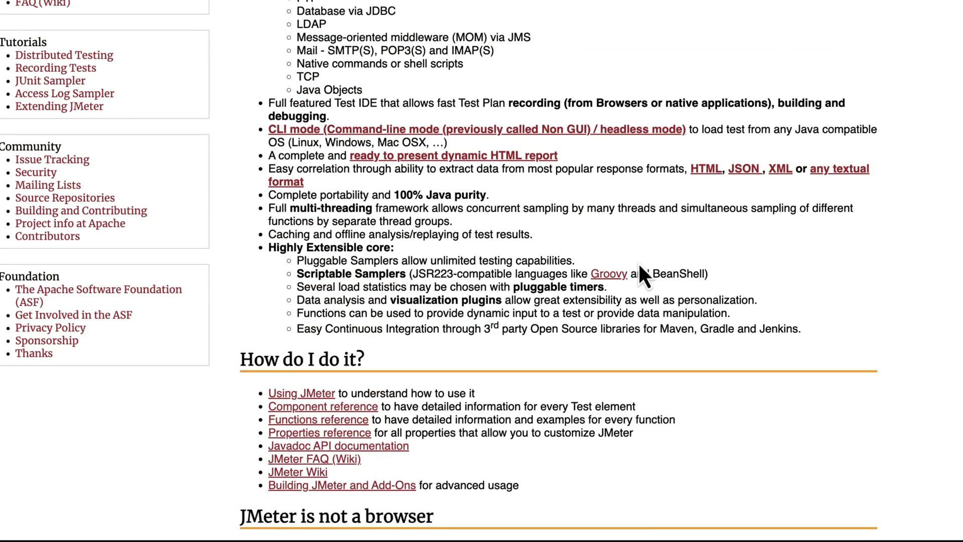
pyautogui.scroll(7, 652, 282)
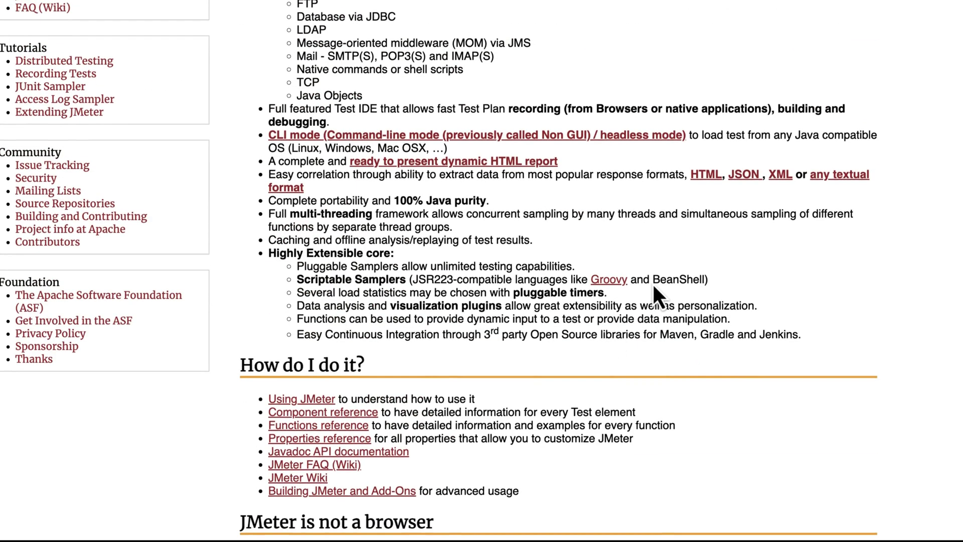